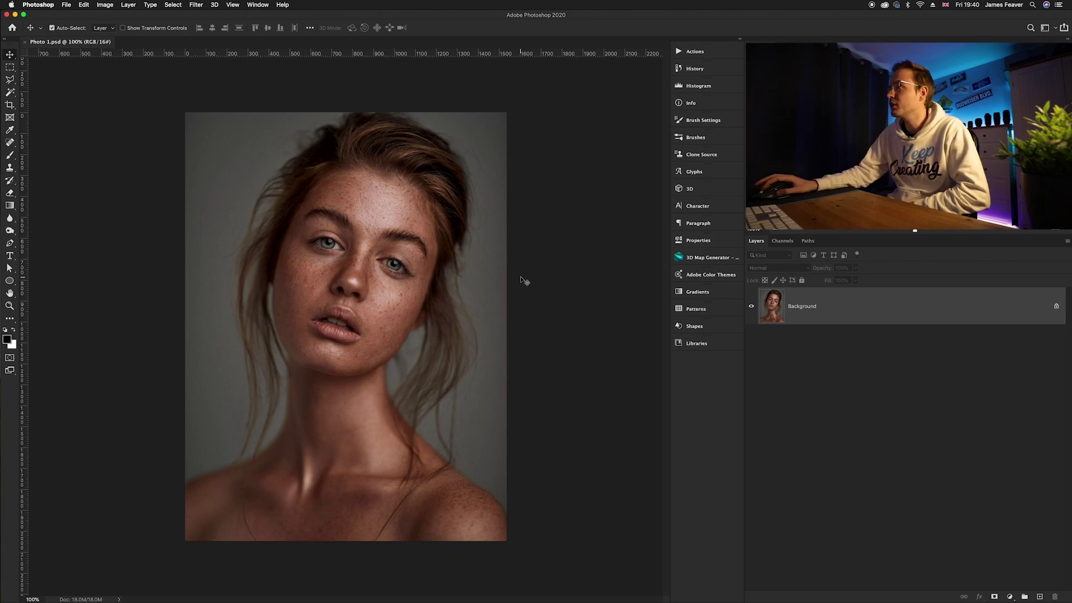
Change the image mode from 16 to 8 Bits/Channel
{"action": "left_click", "coordinate": [105, 5]}
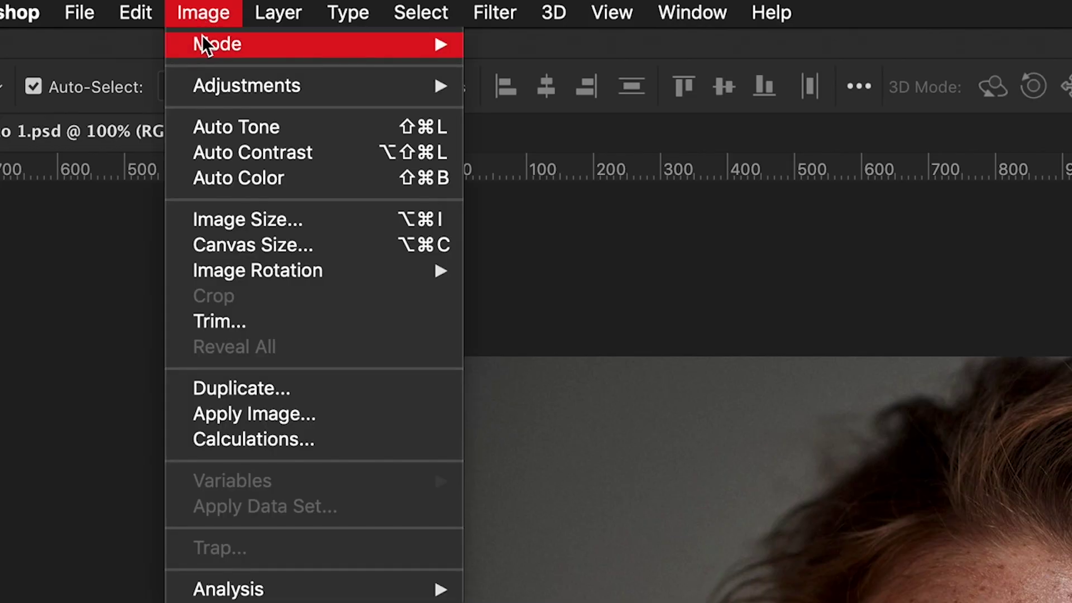
{"action": "mouse_move", "coordinate": [207, 46]}
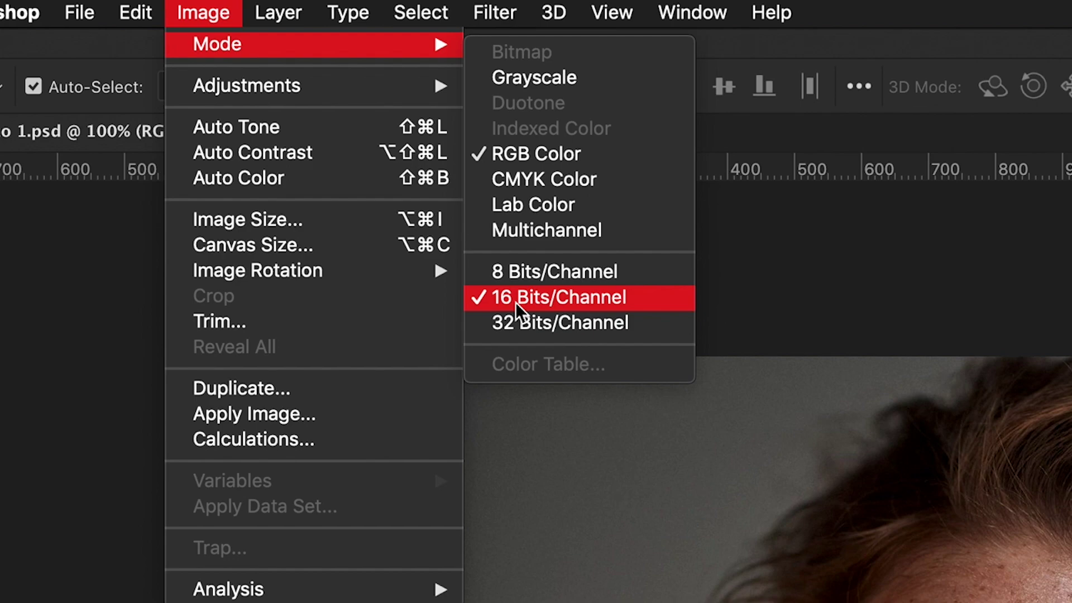
{"action": "left_click", "coordinate": [517, 272]}
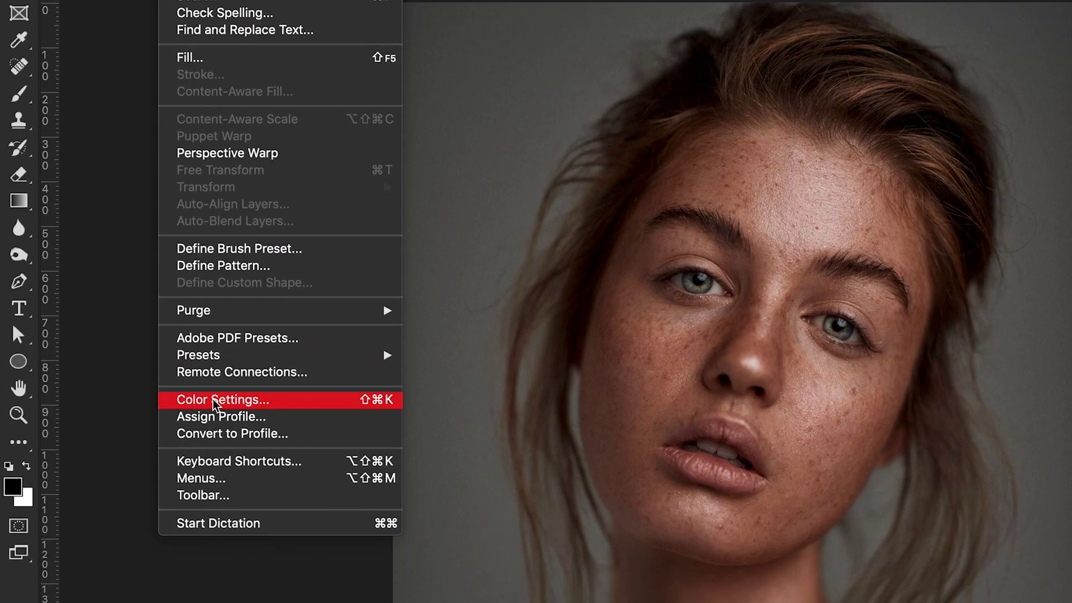
Switch the RGB working space from Adobe RGB (1998) to sRGB IEC61966-2.1 and confirm
{"action": "left_click", "coordinate": [213, 399]}
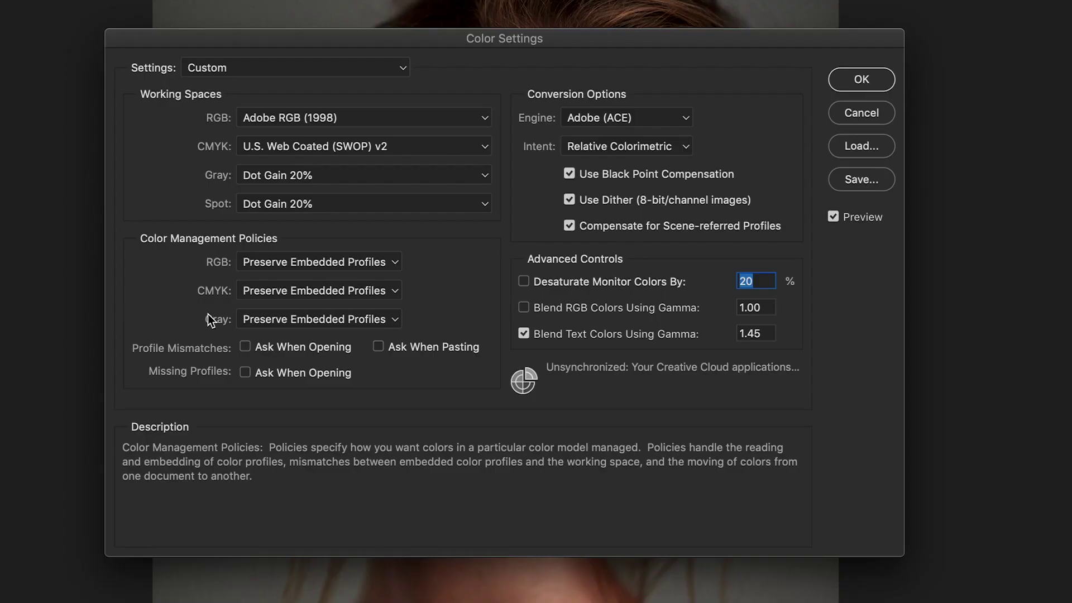
{"action": "mouse_move", "coordinate": [165, 100]}
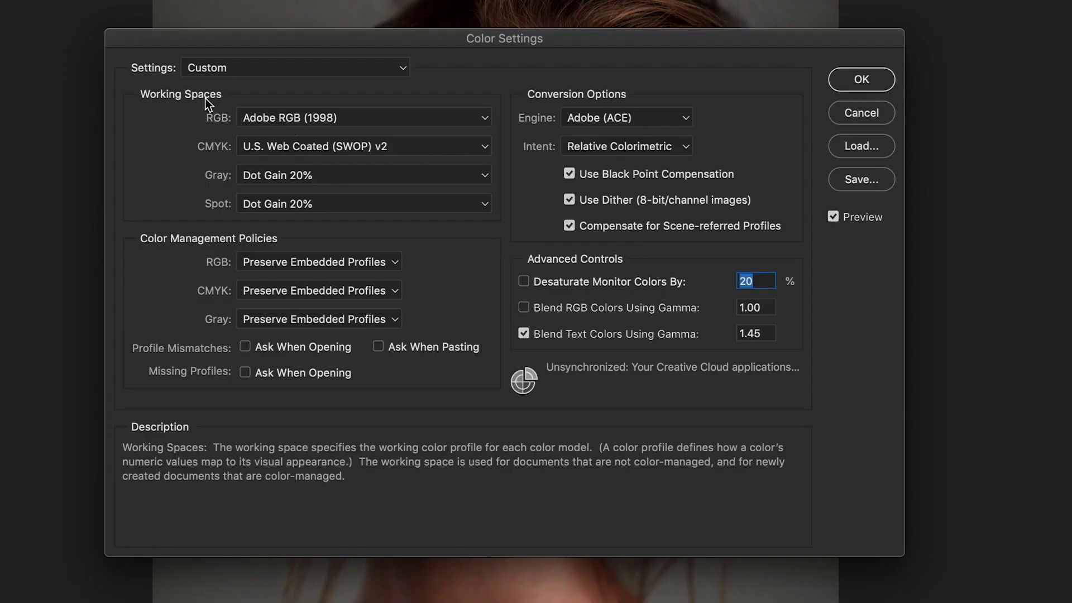
{"action": "mouse_move", "coordinate": [240, 129]}
{"action": "mouse_move", "coordinate": [248, 208]}
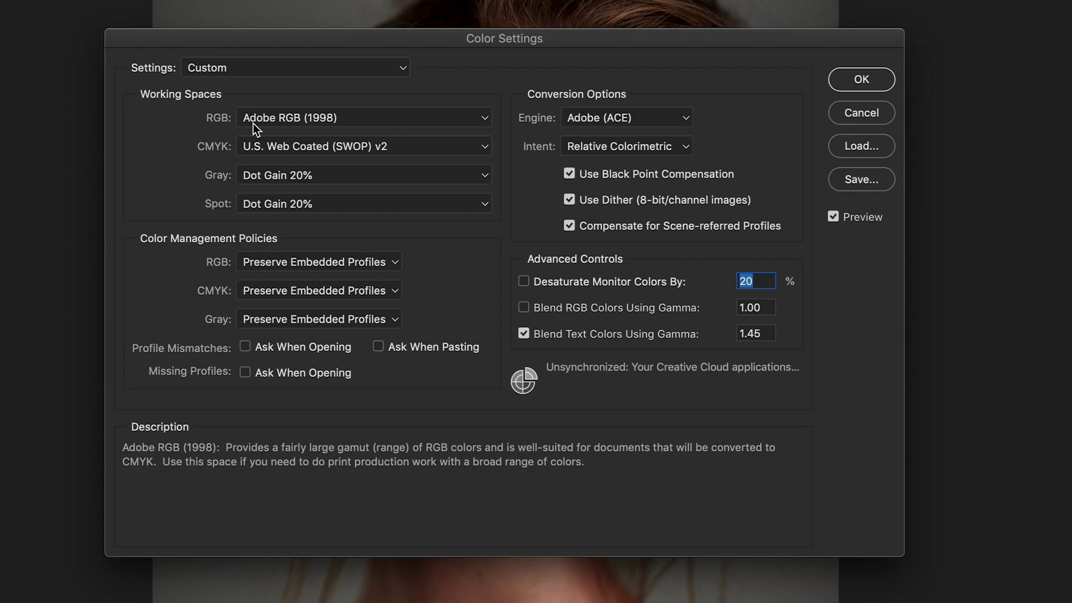
{"action": "left_click", "coordinate": [316, 125]}
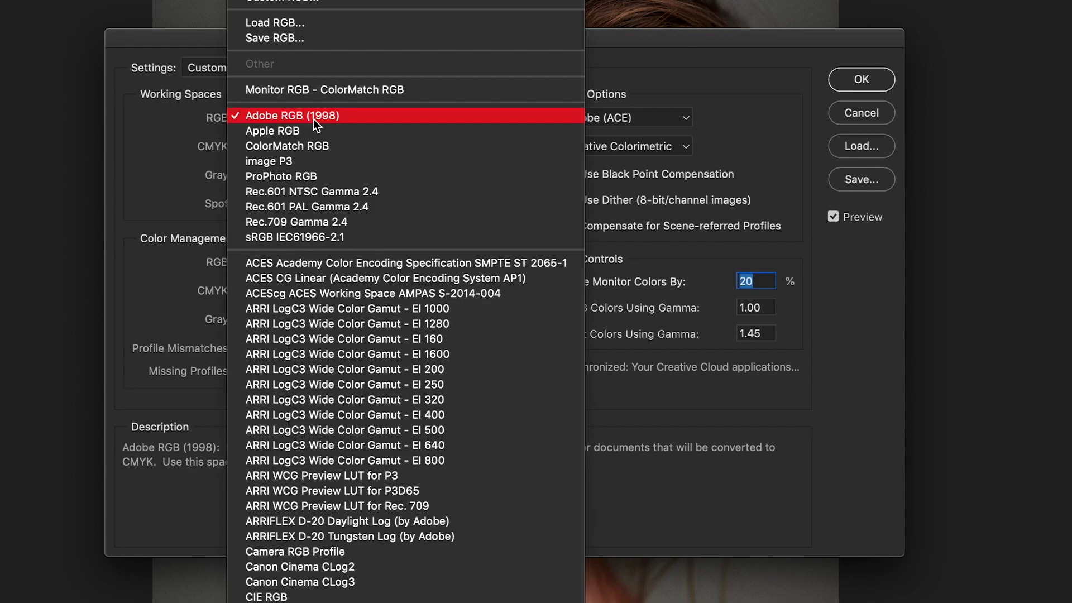
{"action": "left_click", "coordinate": [275, 239]}
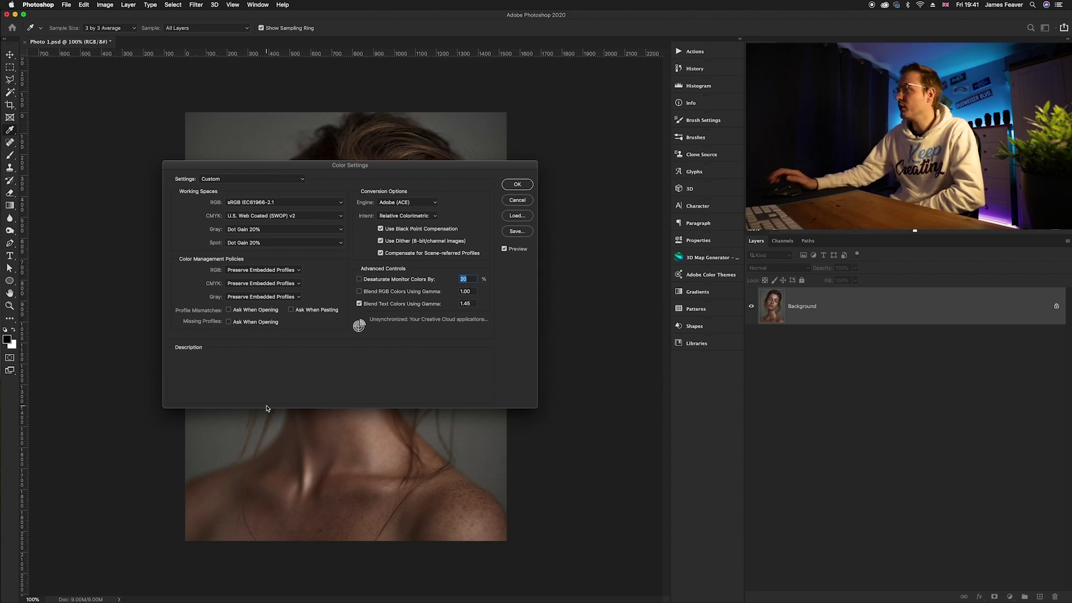
{"action": "left_click", "coordinate": [523, 185]}
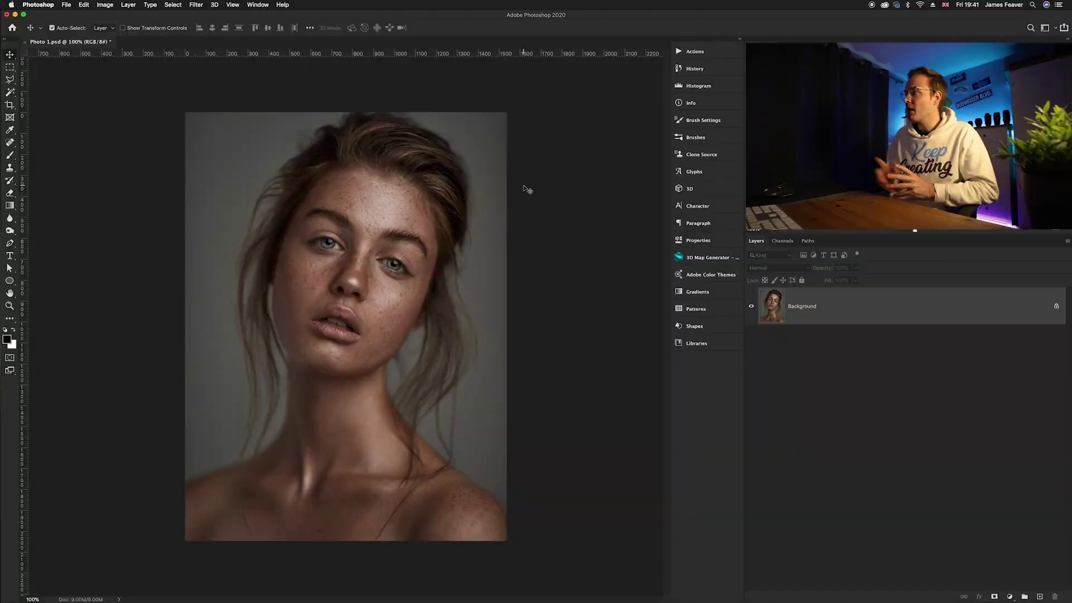
Set the pasteboard colour to white (RGB 255, 255, 255) as a custom canvas colour
{"action": "right_click", "coordinate": [135, 223]}
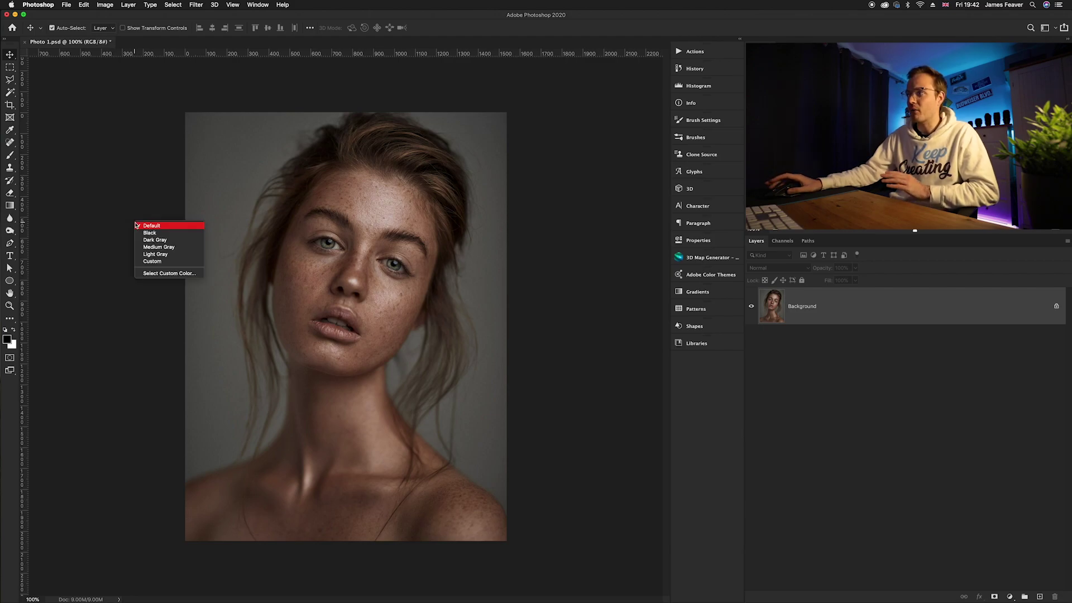
{"action": "left_click", "coordinate": [182, 262]}
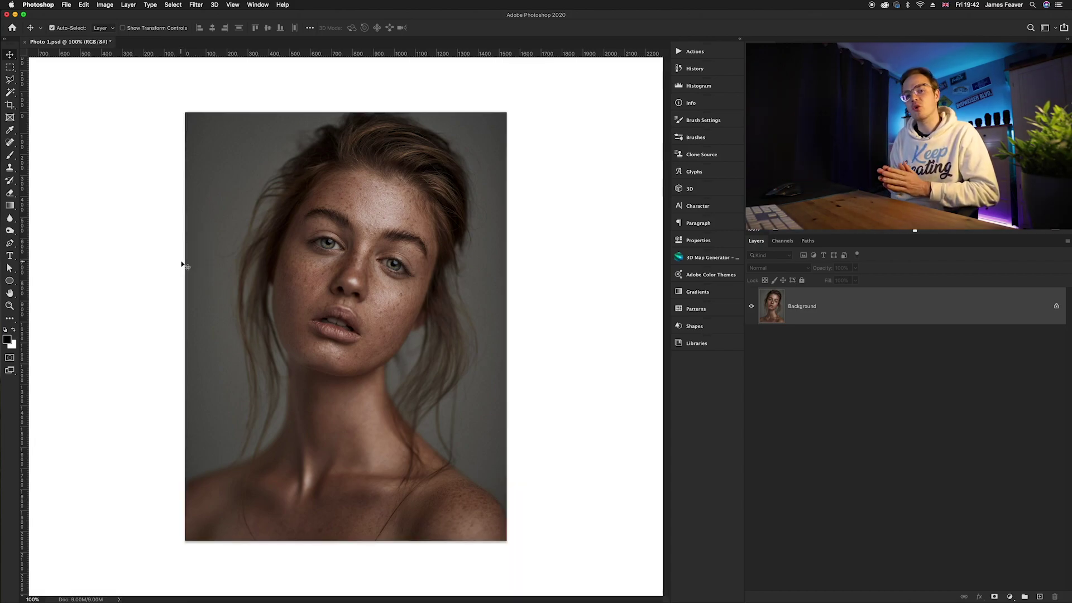
{"action": "right_click", "coordinate": [148, 261]}
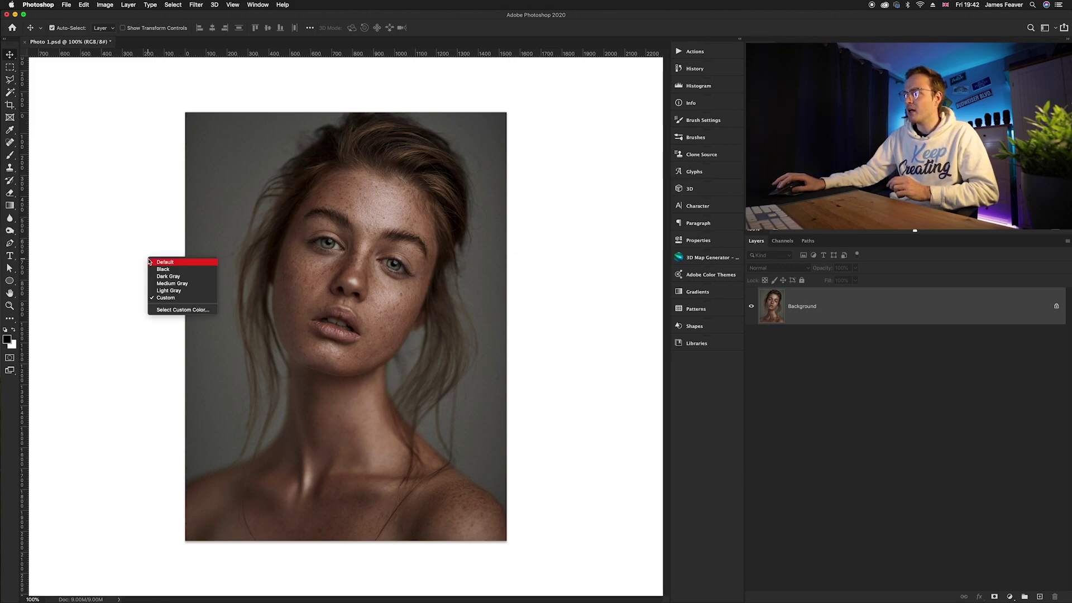
{"action": "left_click", "coordinate": [167, 311]}
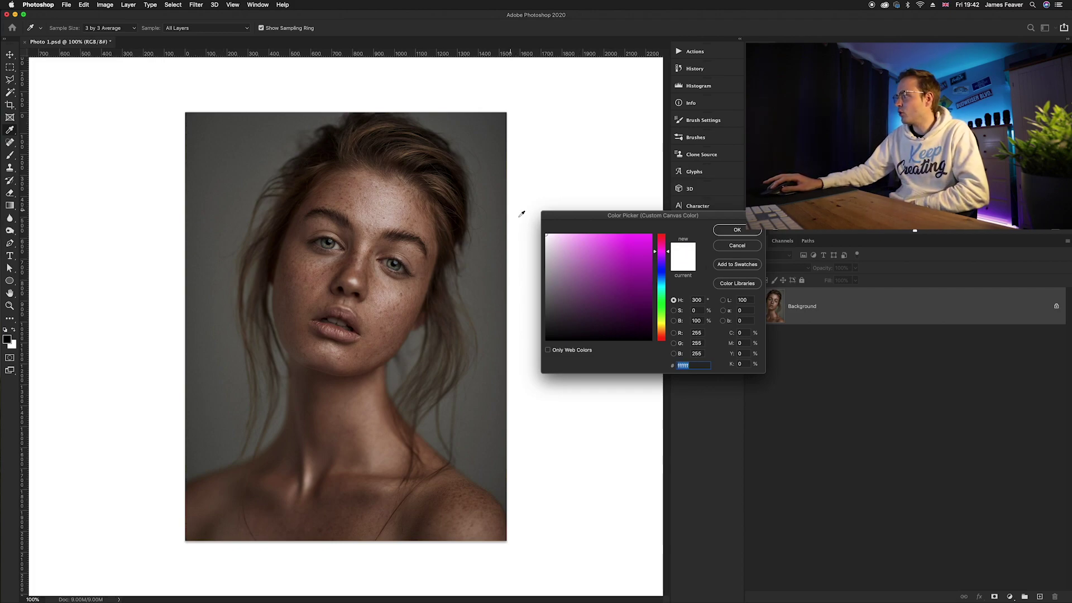
{"action": "left_click_drag", "start_coordinate": [613, 215], "coordinate": [531, 220]}
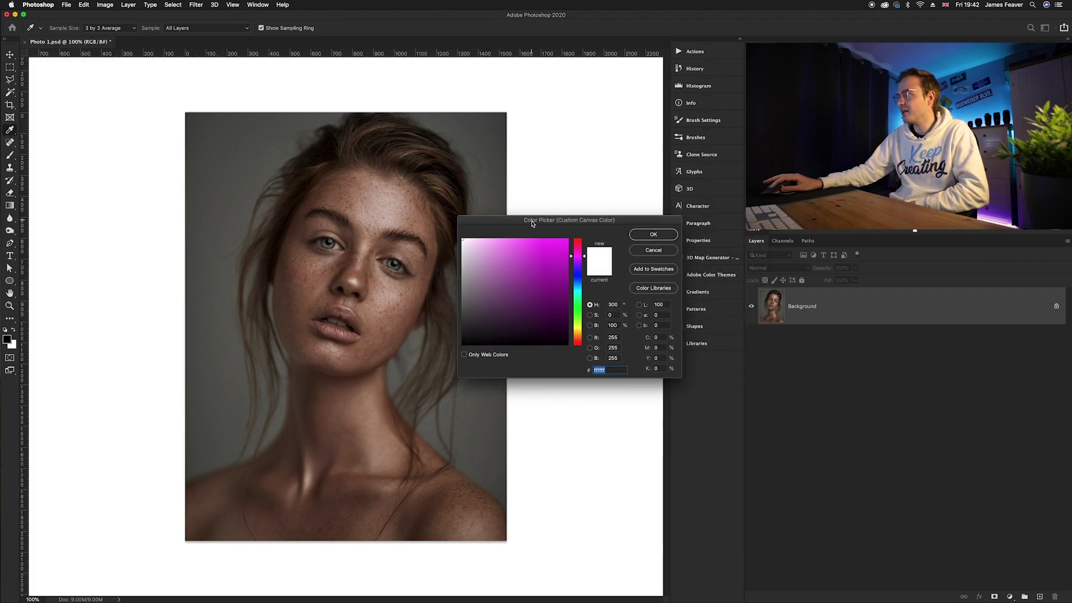
{"action": "left_click", "coordinate": [661, 235]}
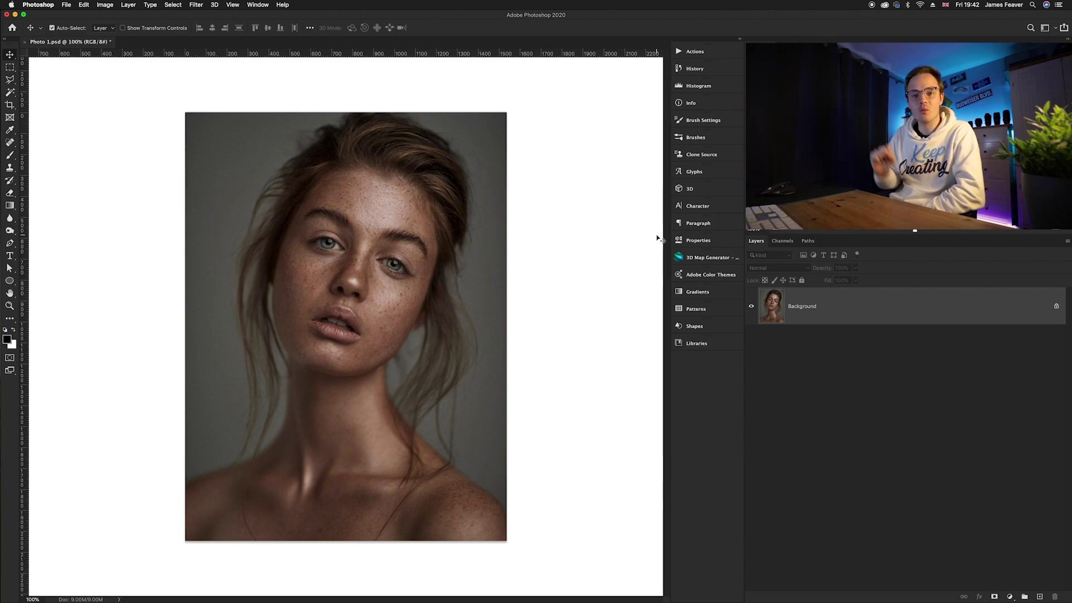
Add a Curves adjustment layer raising the midtone point from input 124 to output 155
{"action": "left_click", "coordinate": [1010, 595]}
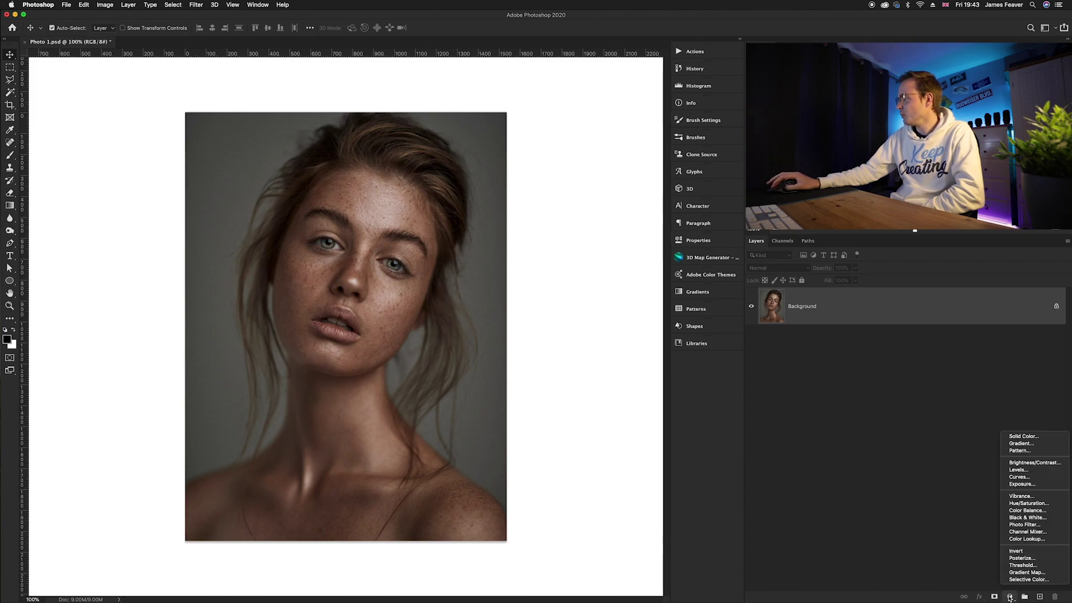
{"action": "left_click", "coordinate": [1018, 477]}
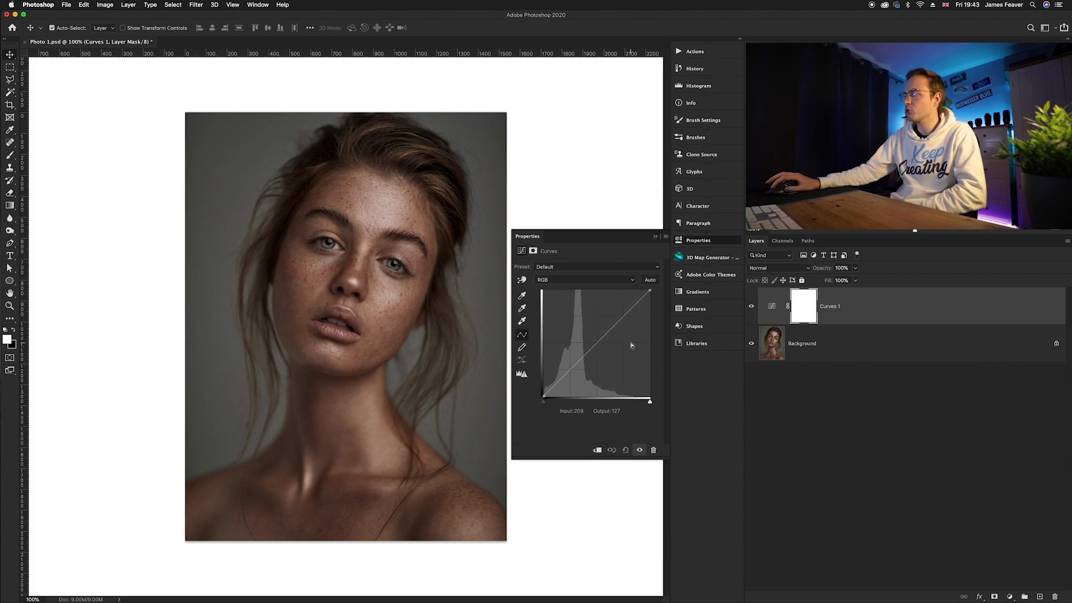
{"action": "left_click_drag", "start_coordinate": [598, 341], "coordinate": [596, 330]}
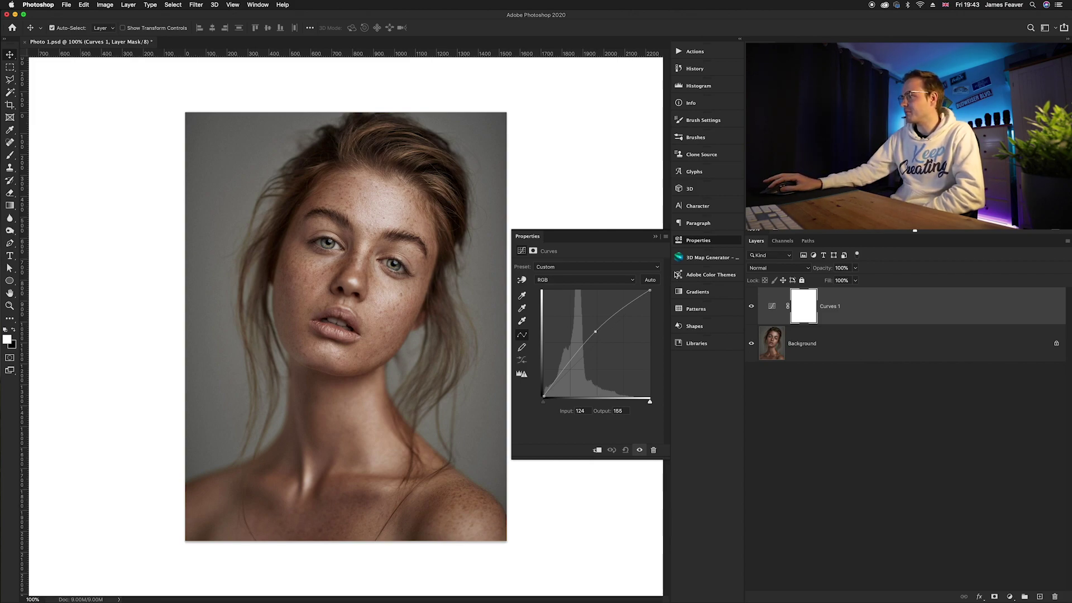
{"action": "left_click", "coordinate": [774, 306]}
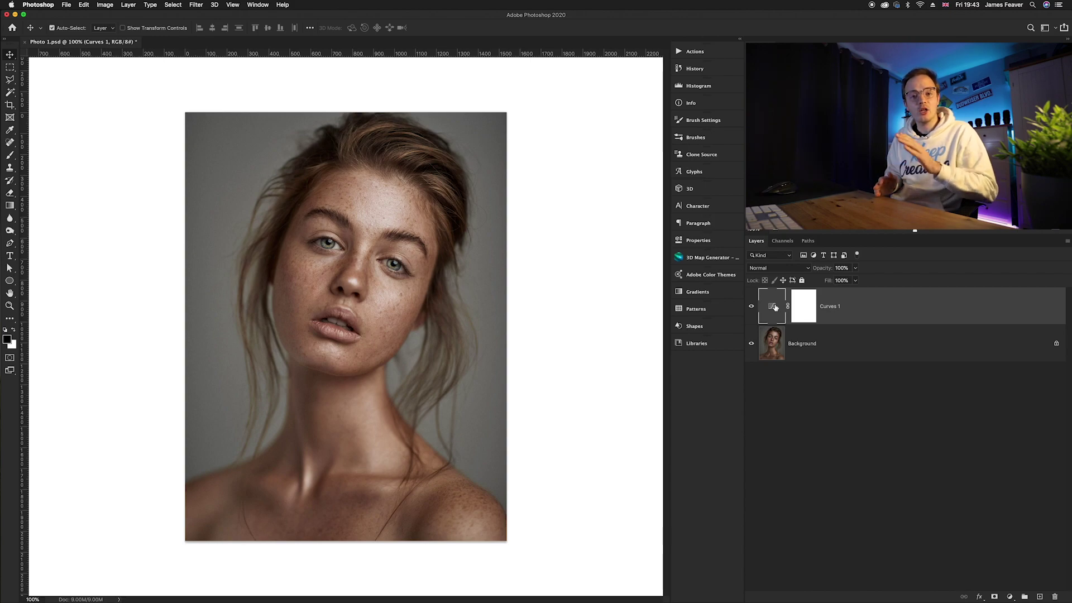
Add a Selective Color adjustment layer and set the Yellows' Yellow amount to 50
{"action": "left_click", "coordinate": [1010, 596]}
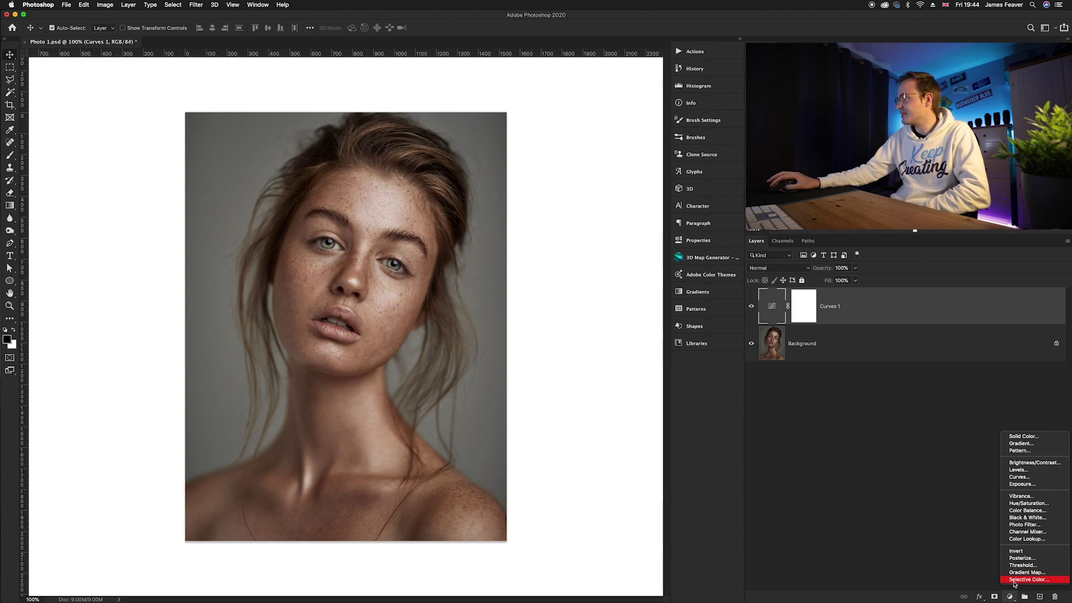
{"action": "left_click", "coordinate": [1015, 582]}
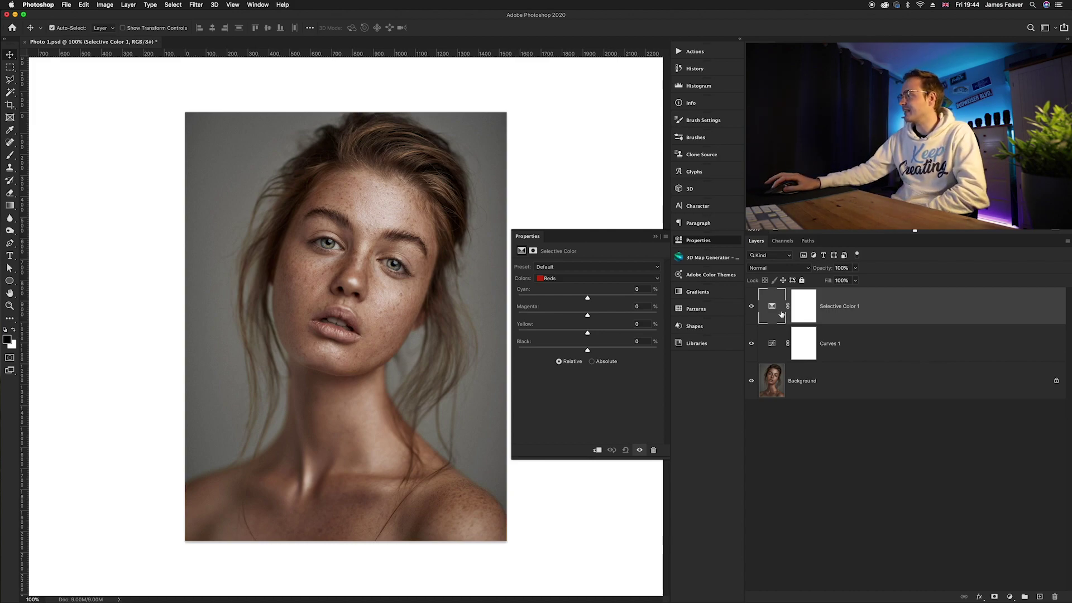
{"action": "left_click", "coordinate": [551, 280]}
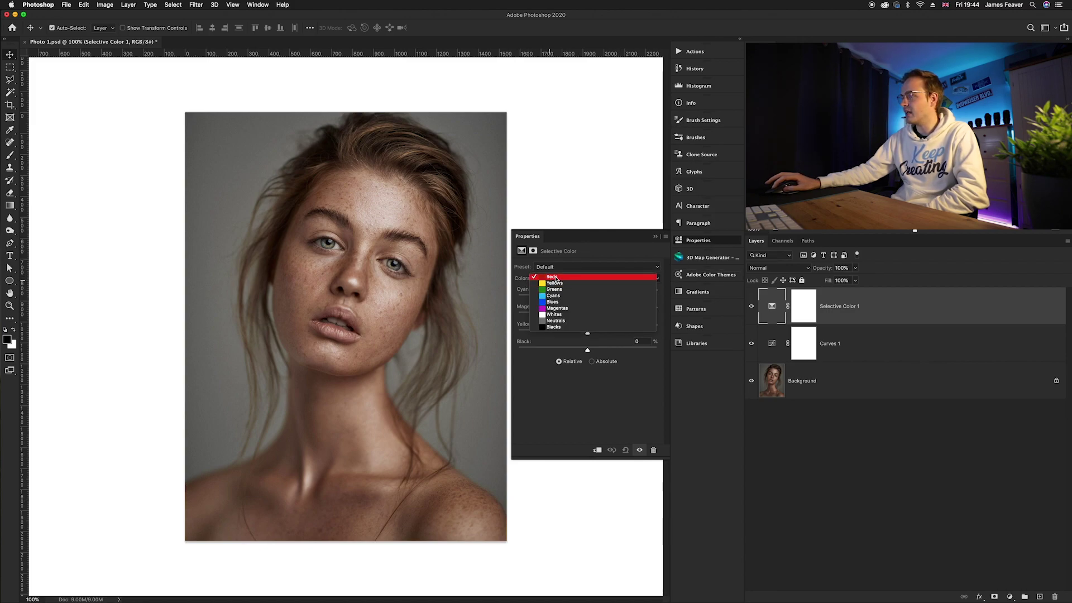
{"action": "left_click", "coordinate": [555, 278]}
{"action": "left_click", "coordinate": [553, 278]}
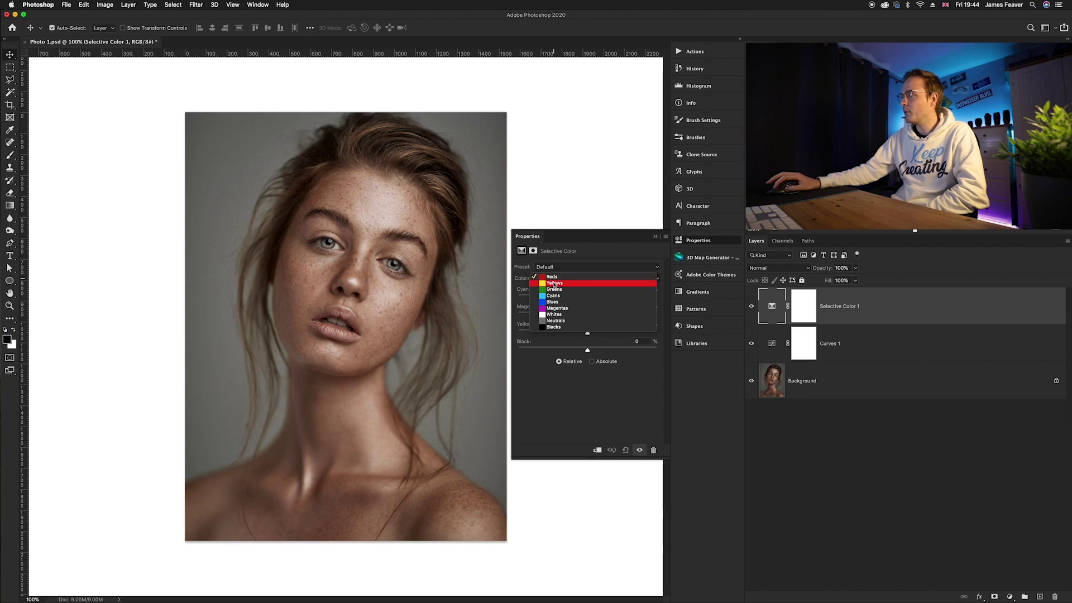
{"action": "left_click", "coordinate": [553, 278]}
{"action": "key", "text": "Down"}
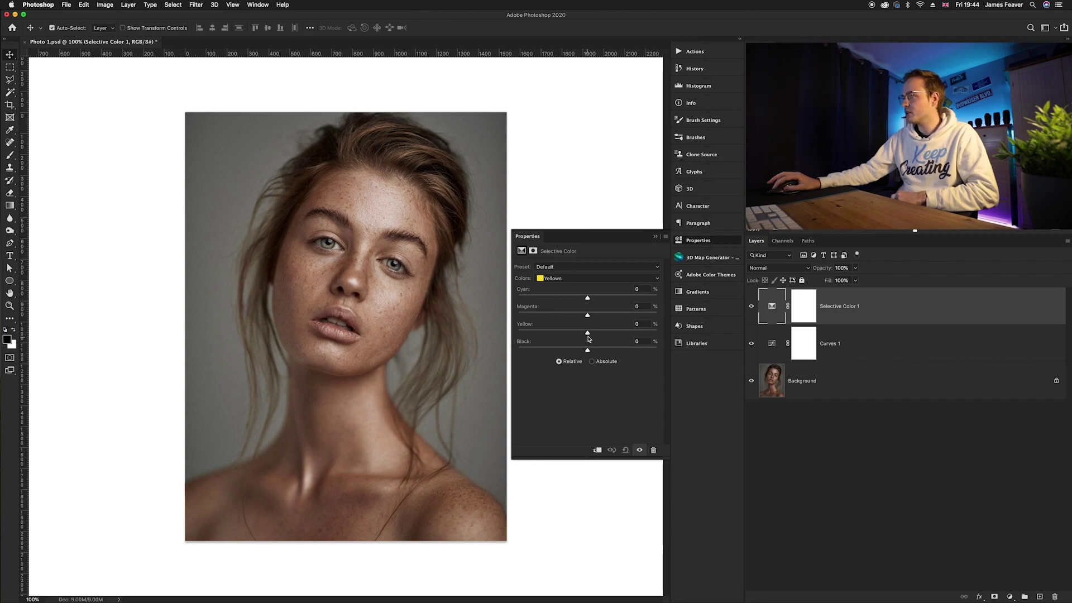
{"action": "left_click_drag", "start_coordinate": [588, 336], "coordinate": [623, 333]}
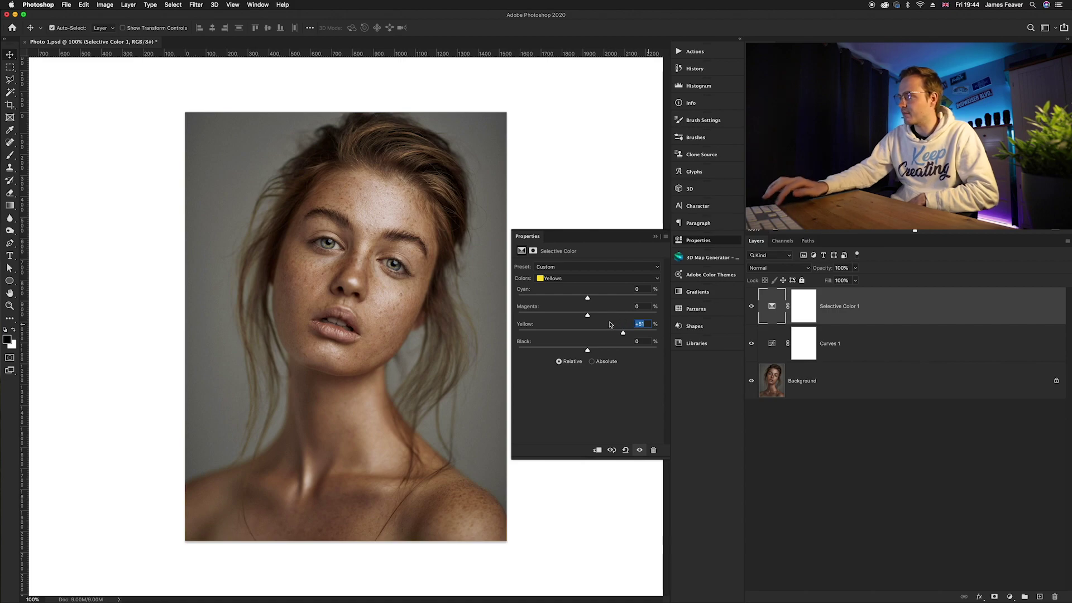
{"action": "type", "text": "50"}
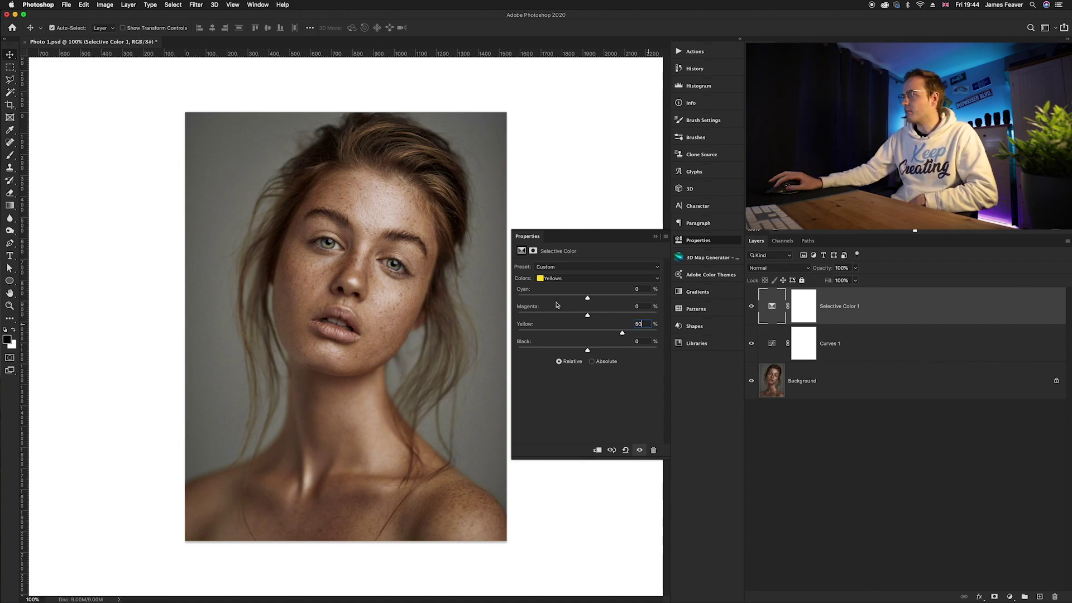
Lower the Reds' Cyan amount to -60 and close the Selective Color settings
{"action": "left_click", "coordinate": [555, 279]}
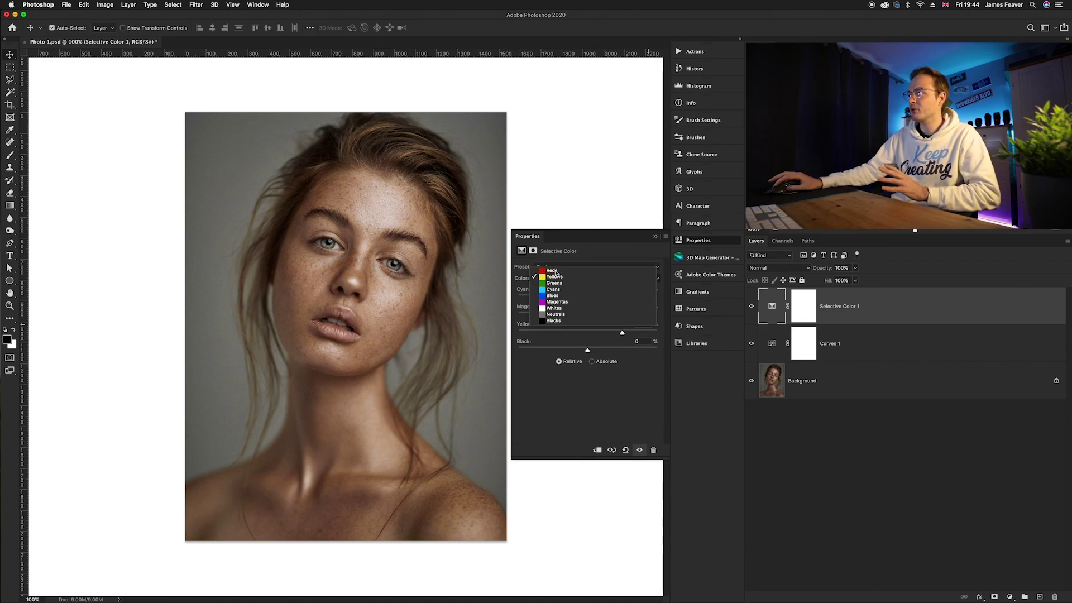
{"action": "left_click", "coordinate": [550, 270]}
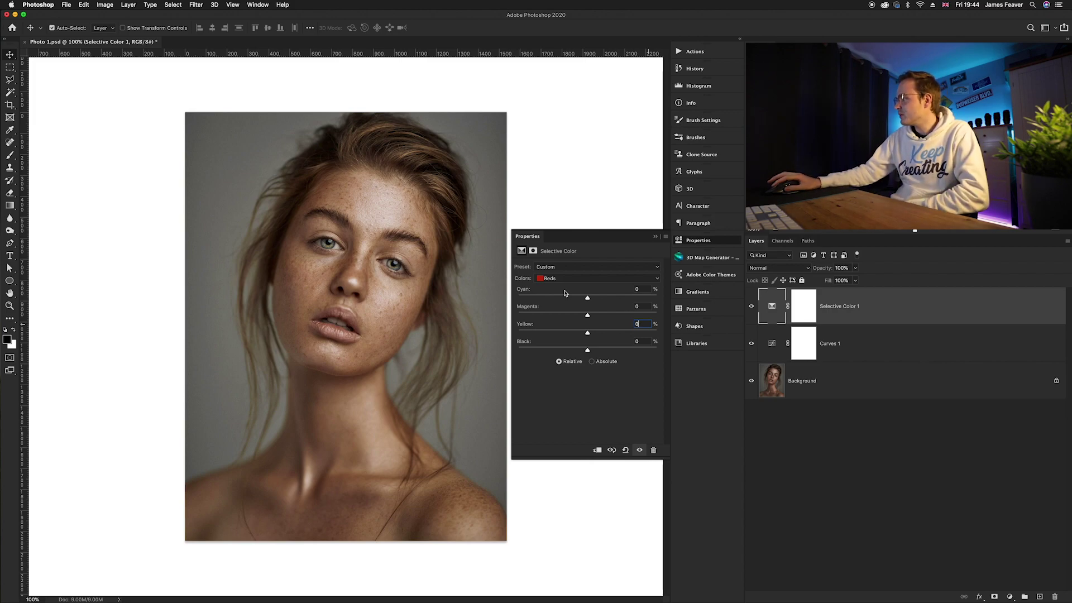
{"action": "left_click_drag", "start_coordinate": [583, 299], "coordinate": [544, 299]}
{"action": "left_click", "coordinate": [640, 289]}
{"action": "key", "text": "Up"}
{"action": "type", "text": "-60"}
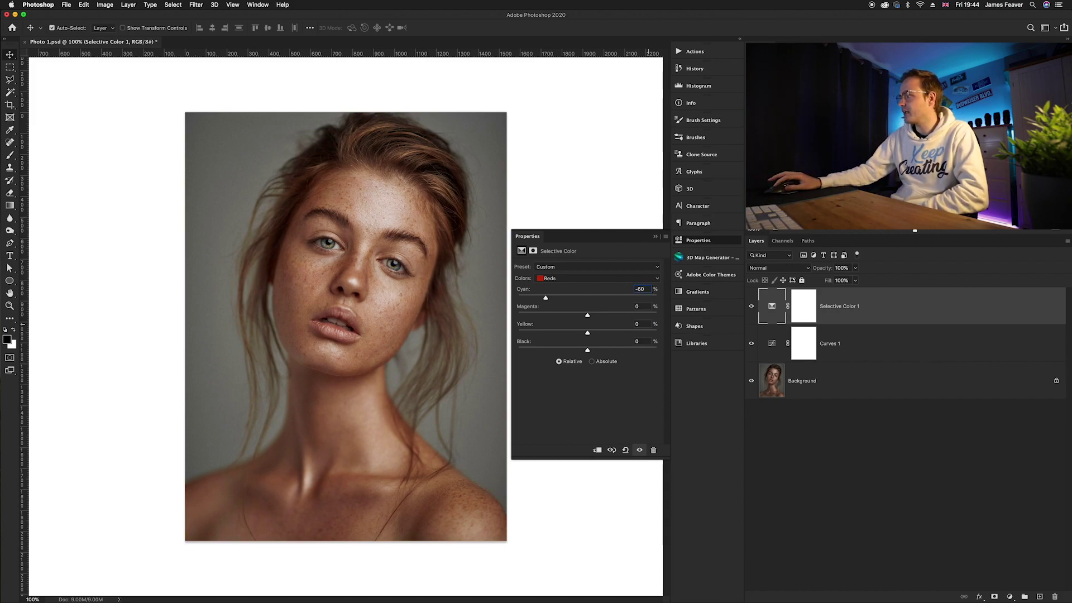
{"action": "left_click", "coordinate": [721, 240]}
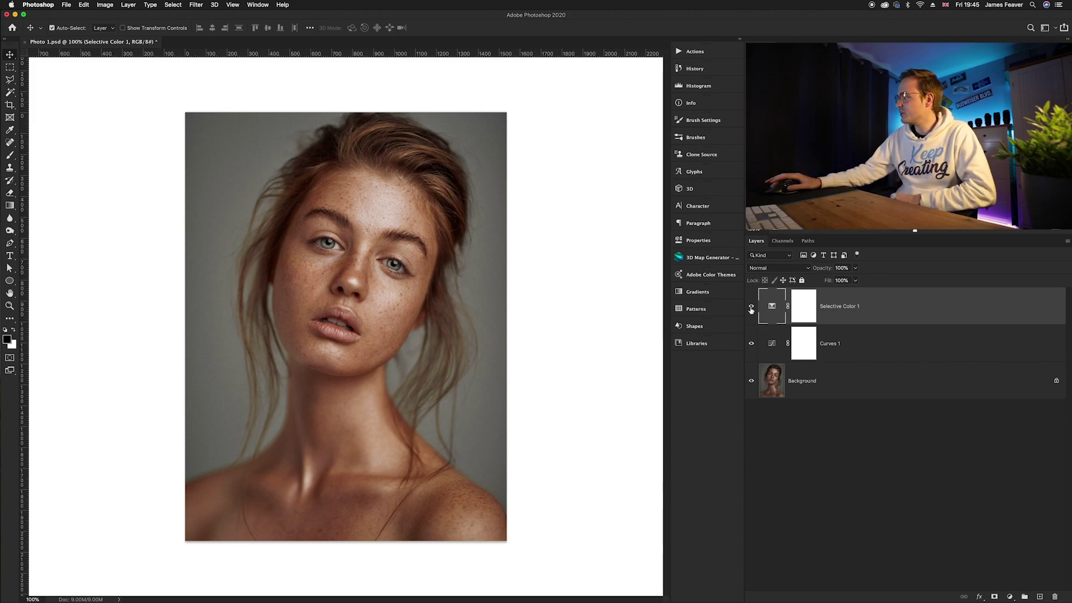
Duplicate the Background layer and convert the copy into a smart object
{"action": "left_click", "coordinate": [771, 382]}
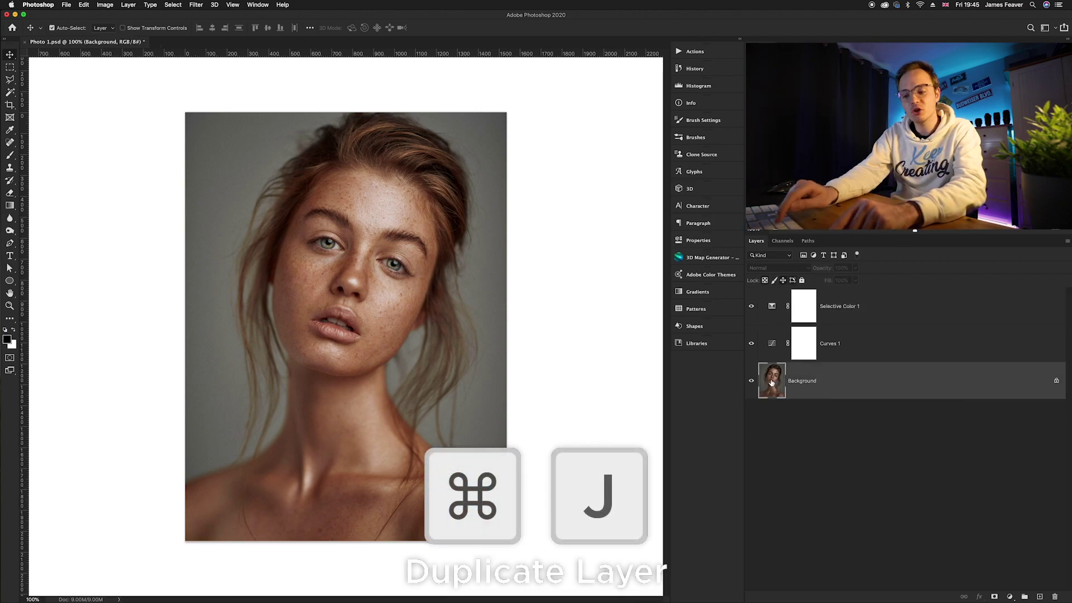
{"action": "key", "text": "super+j"}
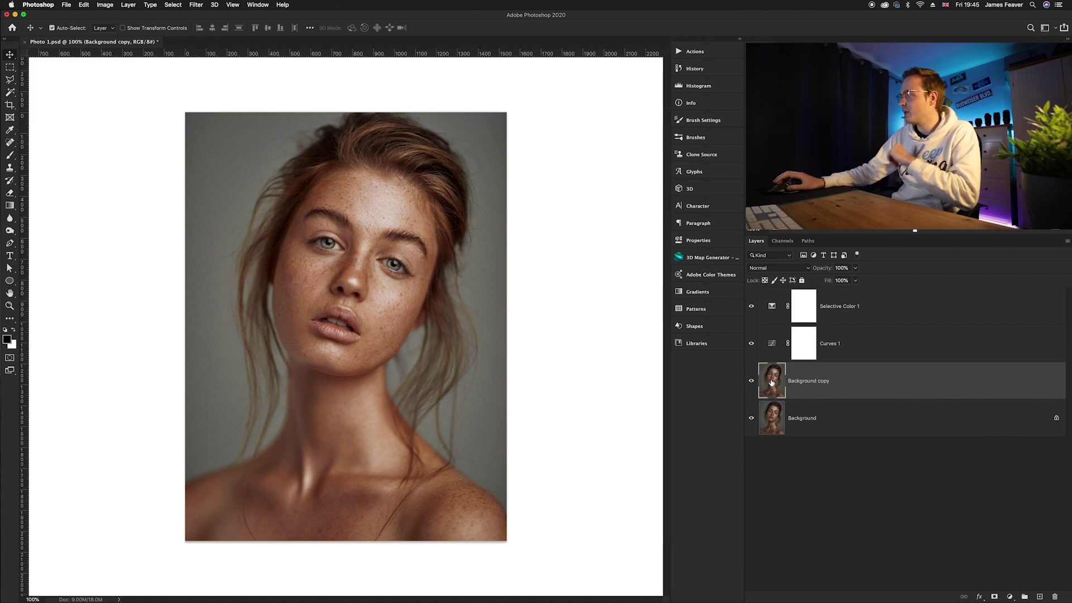
{"action": "right_click", "coordinate": [848, 385]}
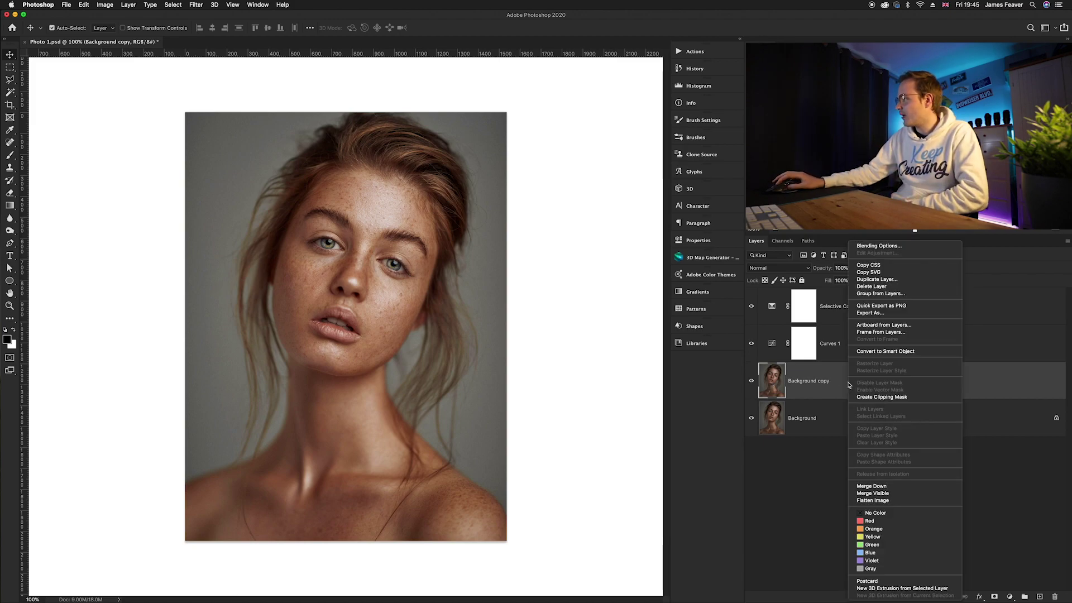
{"action": "left_click", "coordinate": [868, 354]}
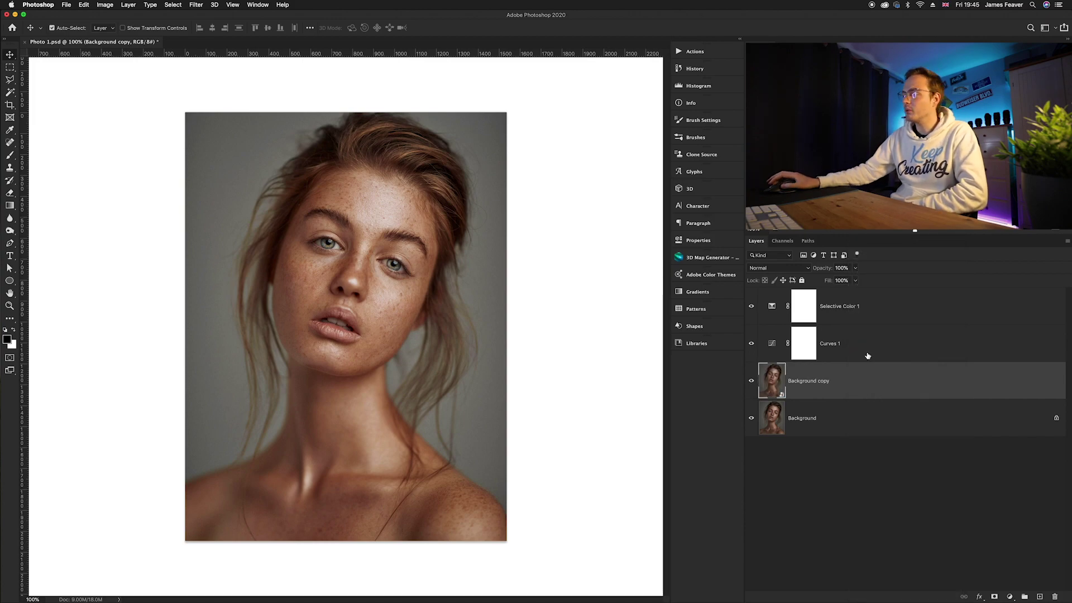
Apply a High Pass filter with a 3-pixel radius to Background copy
{"action": "left_click", "coordinate": [199, 5]}
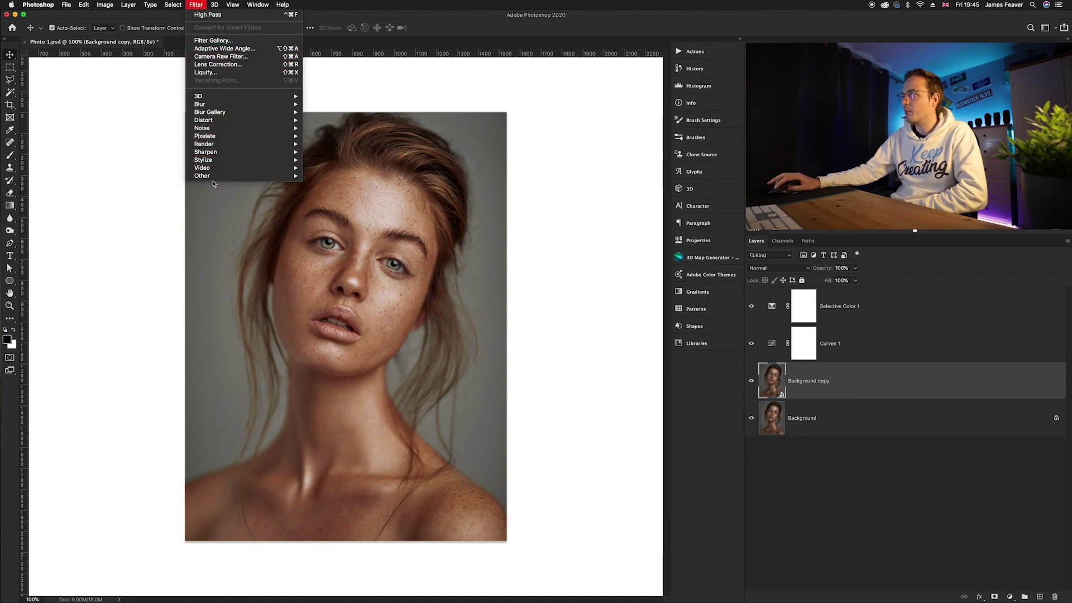
{"action": "mouse_move", "coordinate": [279, 175]}
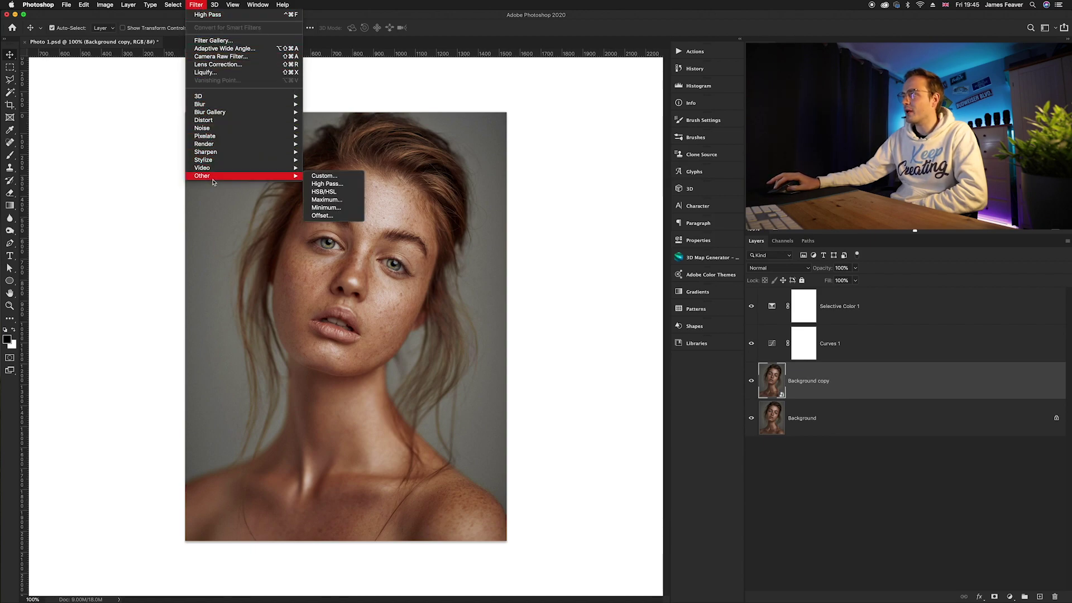
{"action": "left_click", "coordinate": [324, 184]}
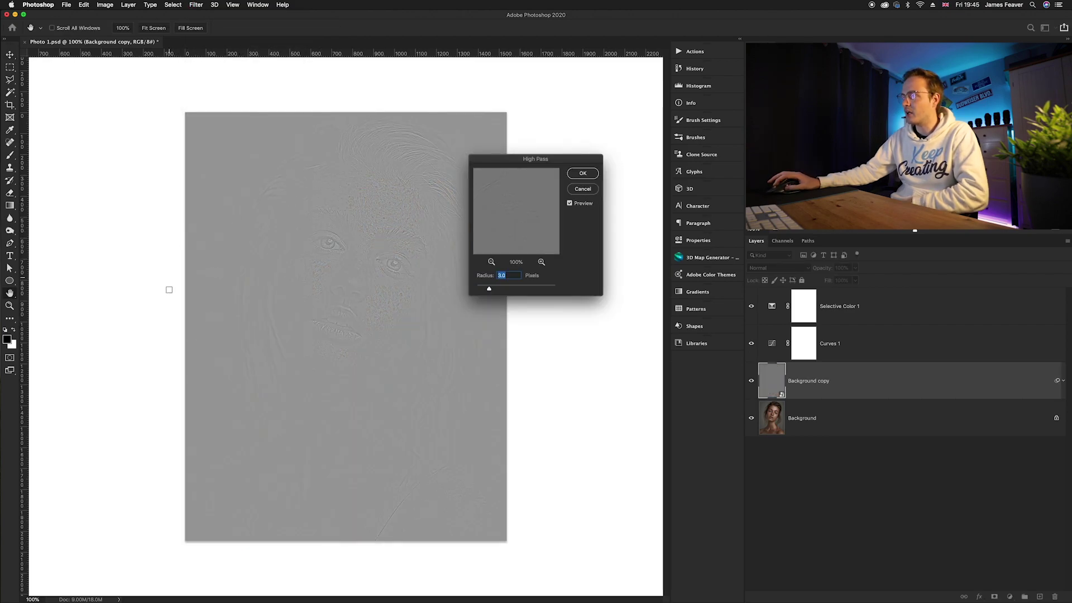
{"action": "scroll", "coordinate": [369, 261], "scroll_direction": "up", "scroll_amount": 3}
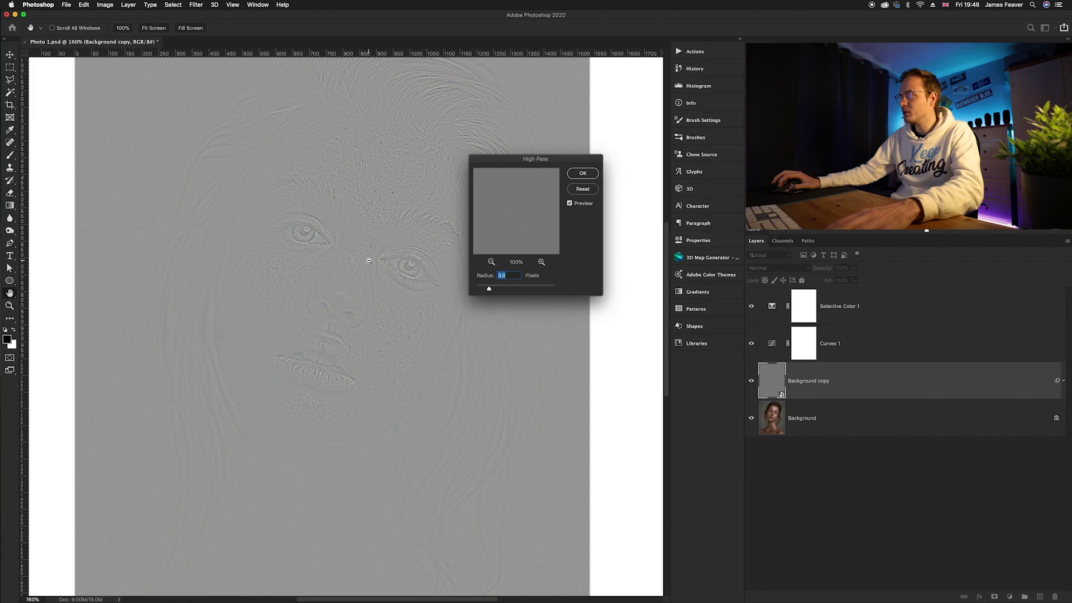
{"action": "scroll", "coordinate": [368, 261], "scroll_direction": "up", "scroll_amount": 3}
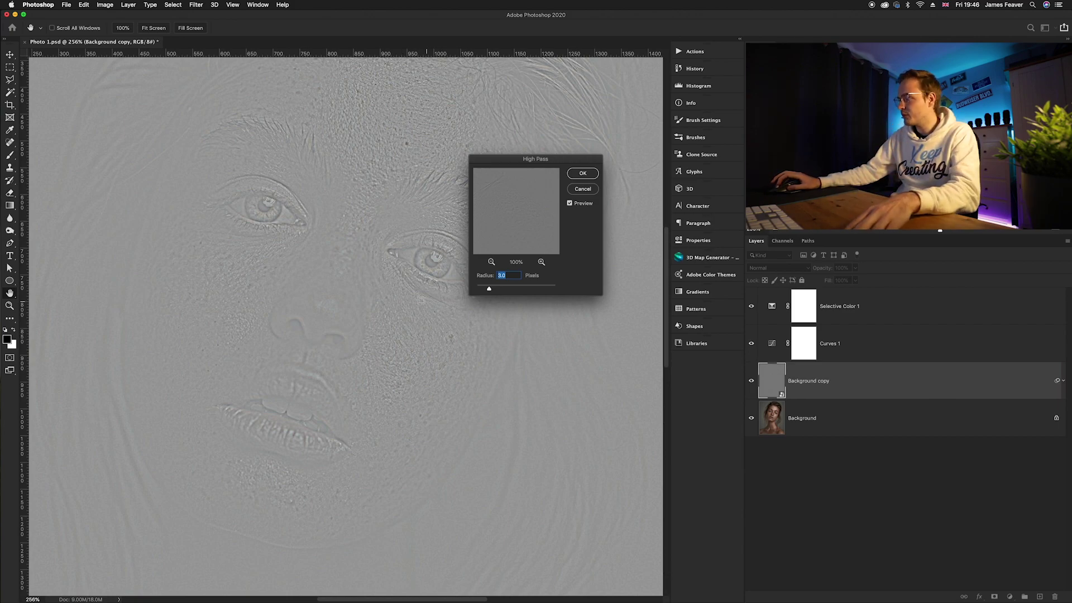
{"action": "scroll", "coordinate": [400, 345], "scroll_direction": "up", "scroll_amount": 3}
{"action": "left_click_drag", "start_coordinate": [489, 289], "coordinate": [474, 290]}
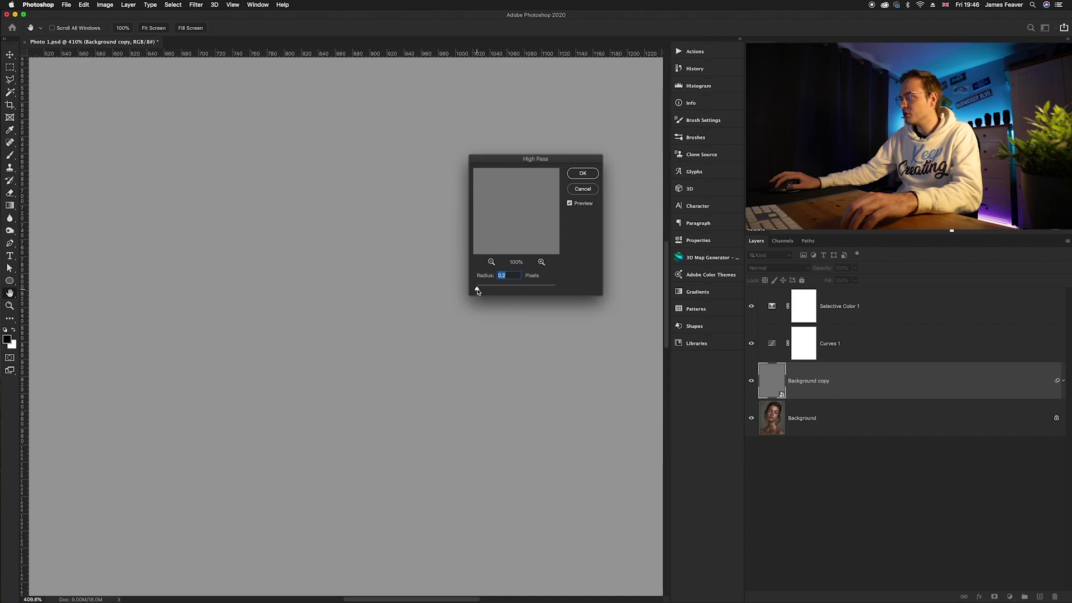
{"action": "left_click_drag", "start_coordinate": [478, 291], "coordinate": [485, 290]}
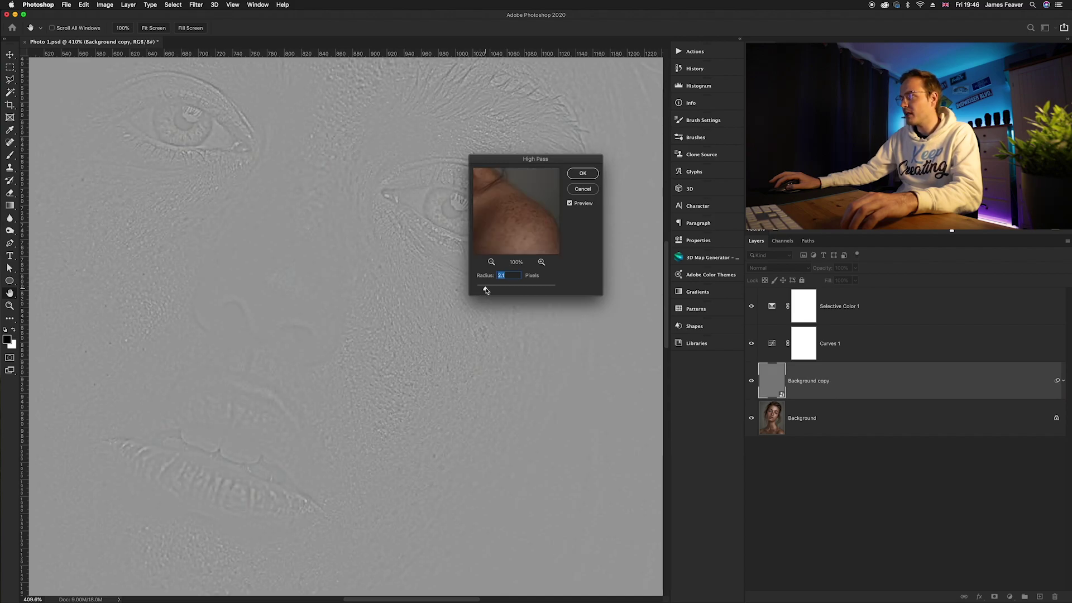
{"action": "scroll", "coordinate": [377, 249], "scroll_direction": "down", "scroll_amount": 10}
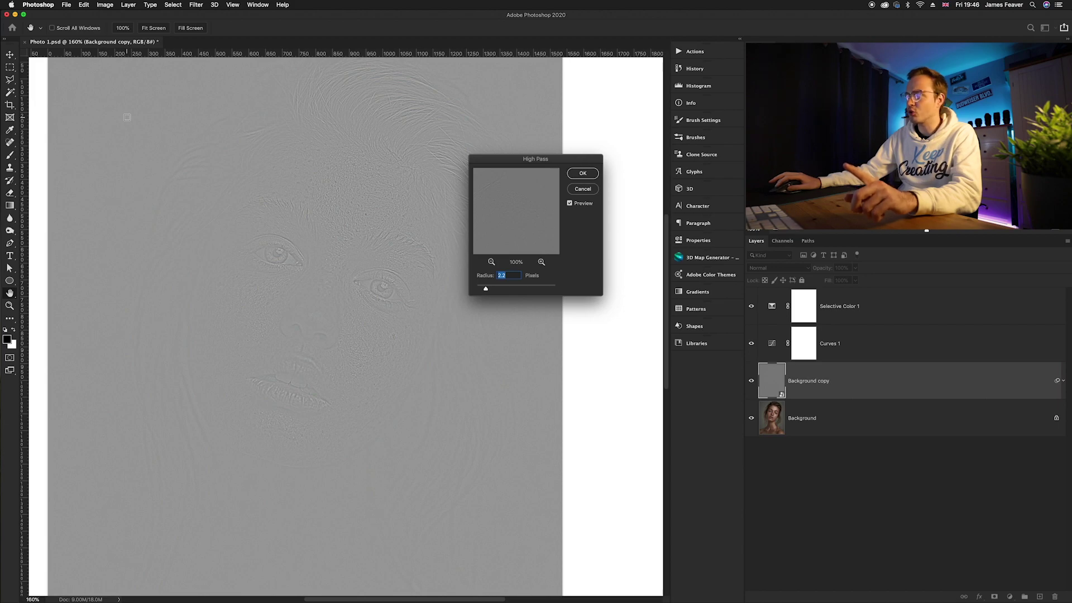
{"action": "left_click_drag", "start_coordinate": [485, 288], "coordinate": [528, 290]}
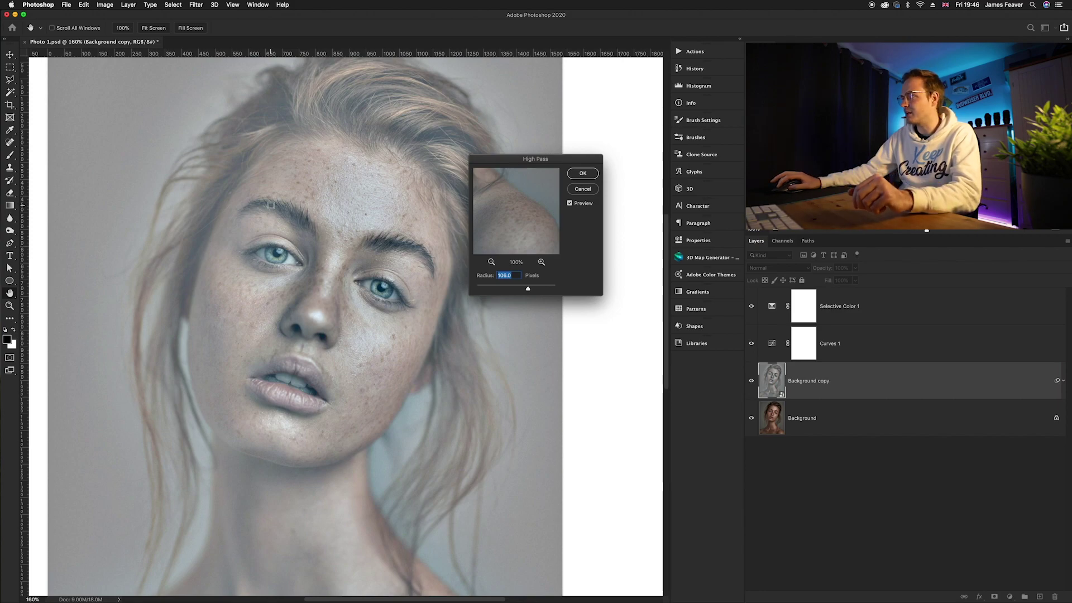
{"action": "left_click_drag", "start_coordinate": [528, 290], "coordinate": [480, 289]}
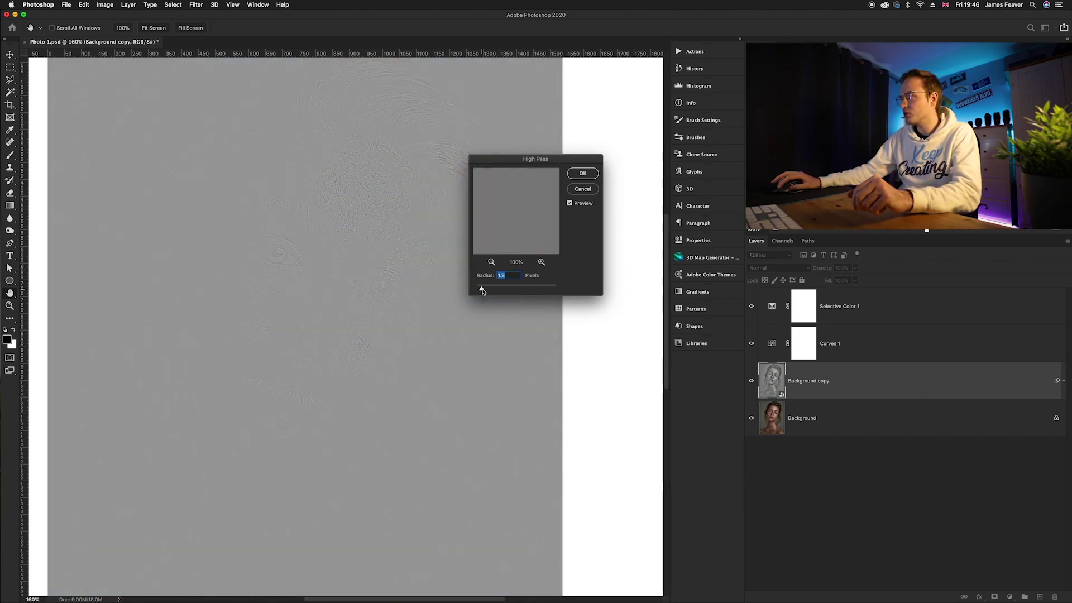
{"action": "left_click_drag", "start_coordinate": [483, 290], "coordinate": [489, 290]}
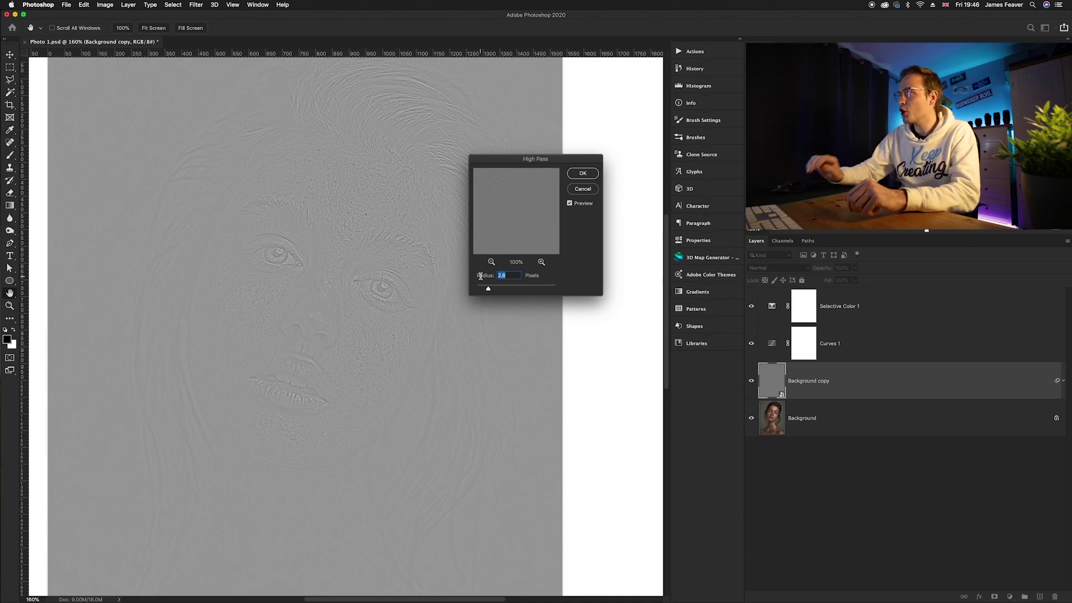
{"action": "type", "text": "3"}
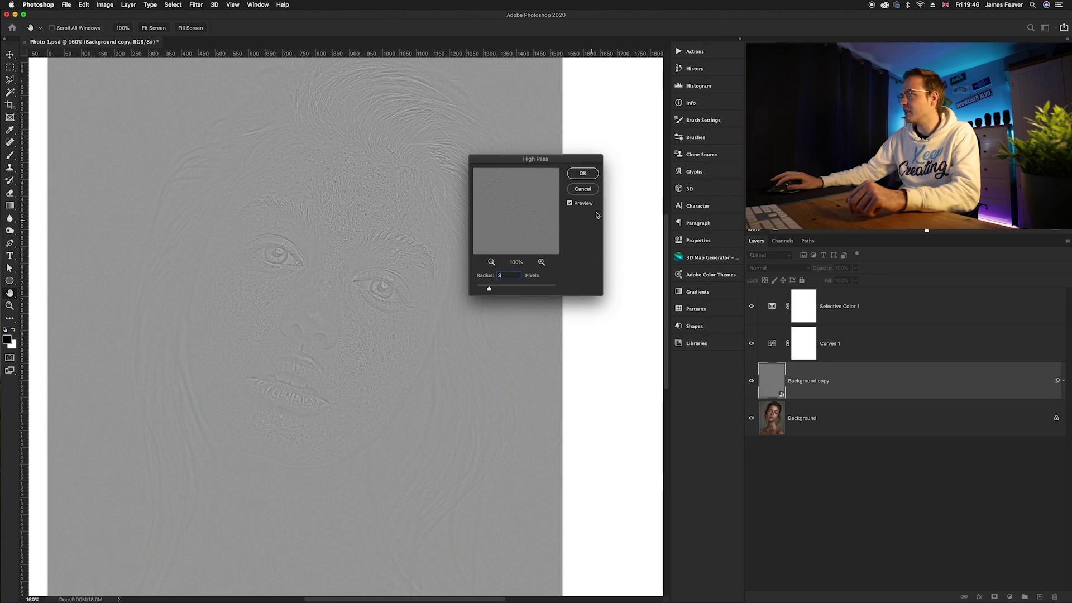
{"action": "left_click", "coordinate": [583, 174]}
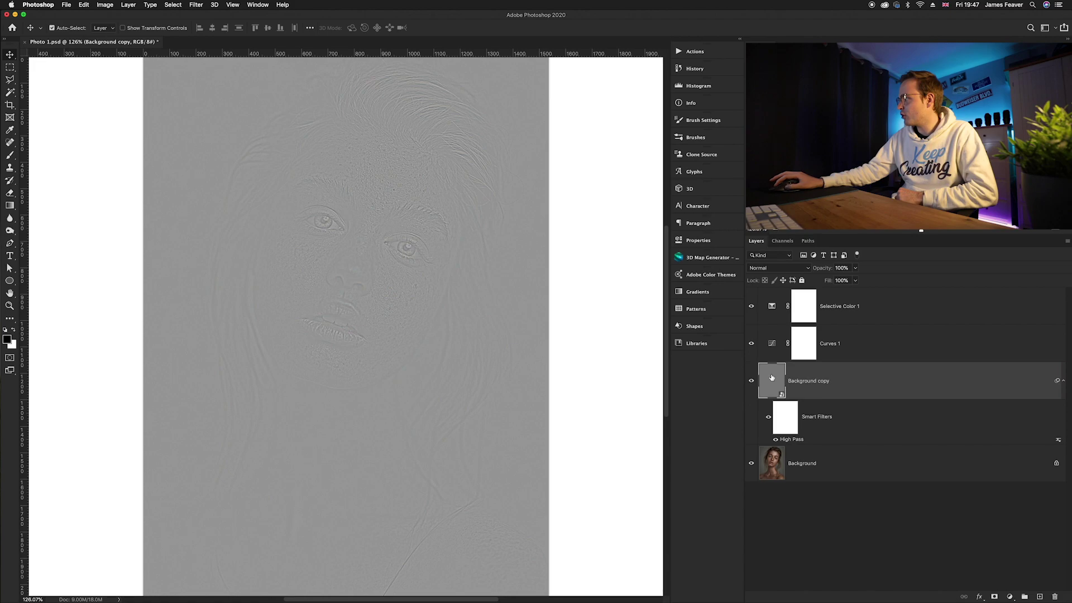
Blend Background copy in Soft Light, compare with it hidden, and view at 100%
{"action": "left_click", "coordinate": [760, 272]}
{"action": "left_click", "coordinate": [758, 269]}
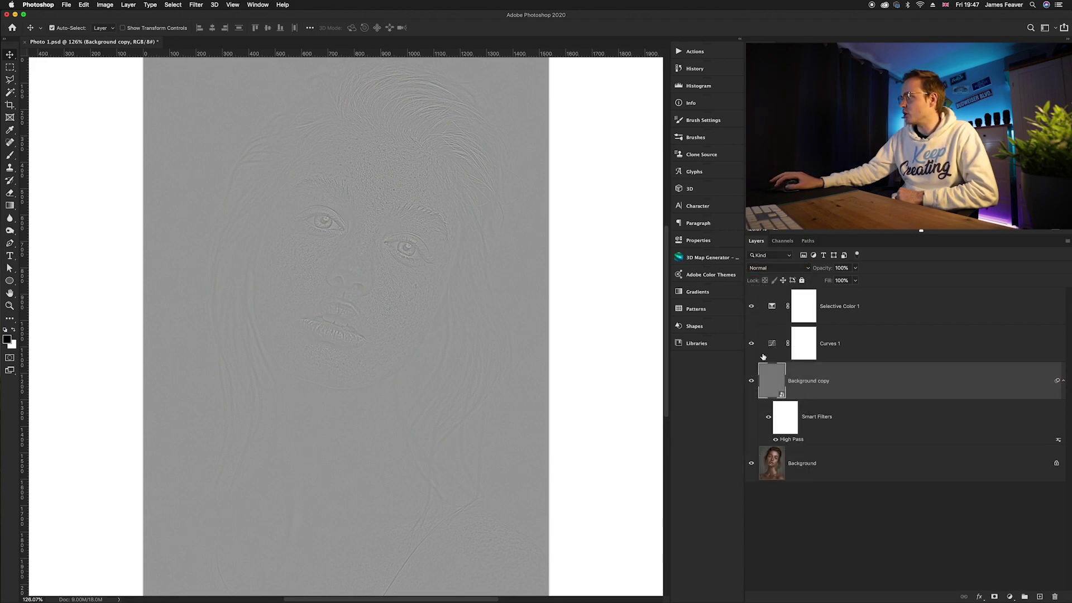
{"action": "left_click", "coordinate": [757, 270]}
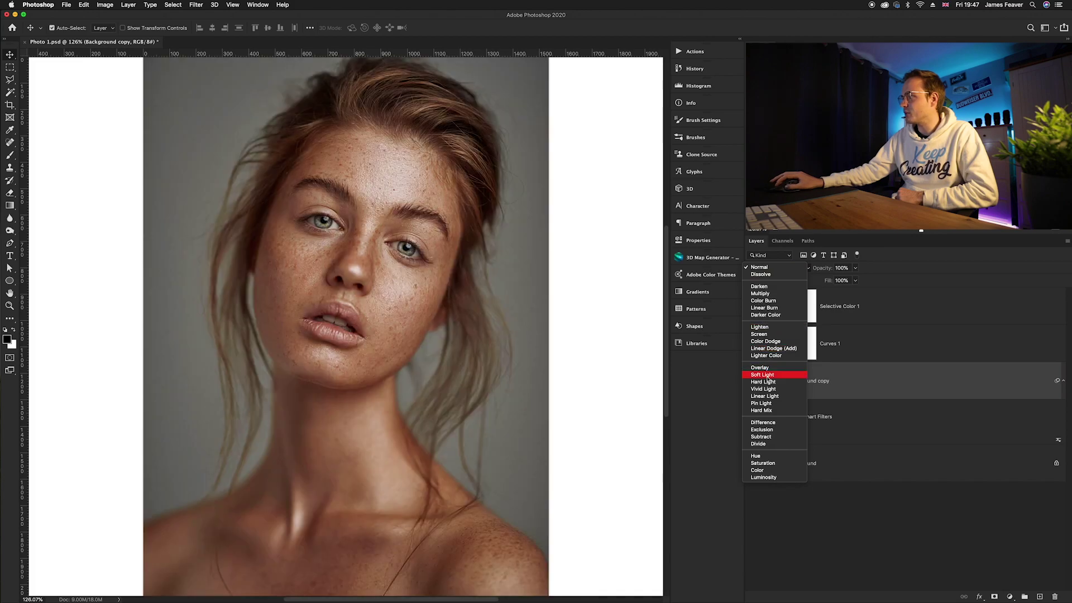
{"action": "left_click", "coordinate": [763, 375]}
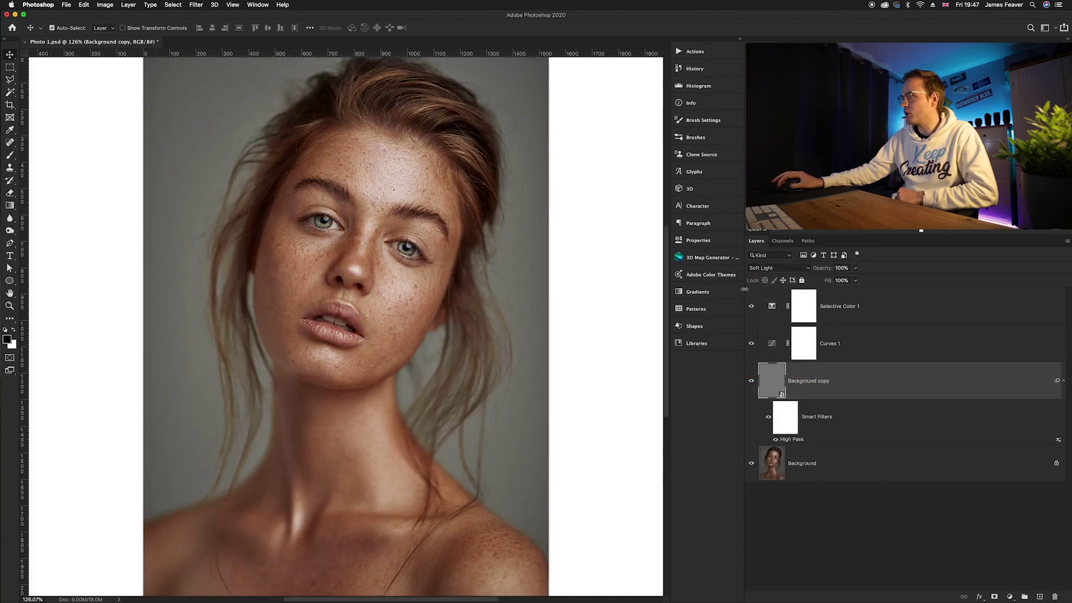
{"action": "left_click", "coordinate": [751, 380]}
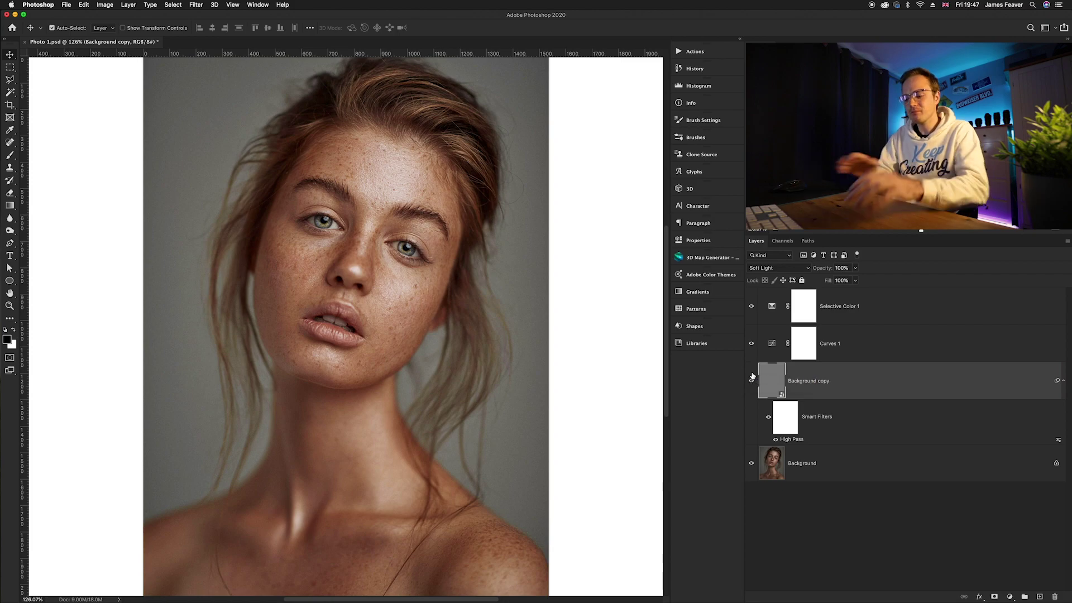
{"action": "key", "text": "super+1"}
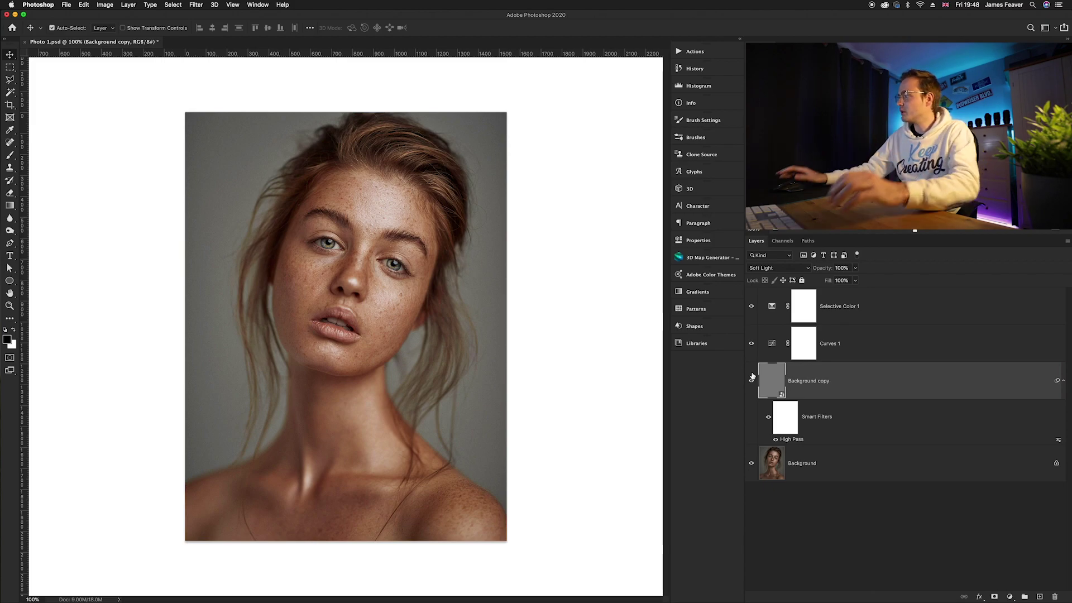
Crop the portrait to 4:5 (8:10), shifting the photo slightly down inside the frame
{"action": "left_click", "coordinate": [780, 495]}
{"action": "left_click", "coordinate": [9, 106]}
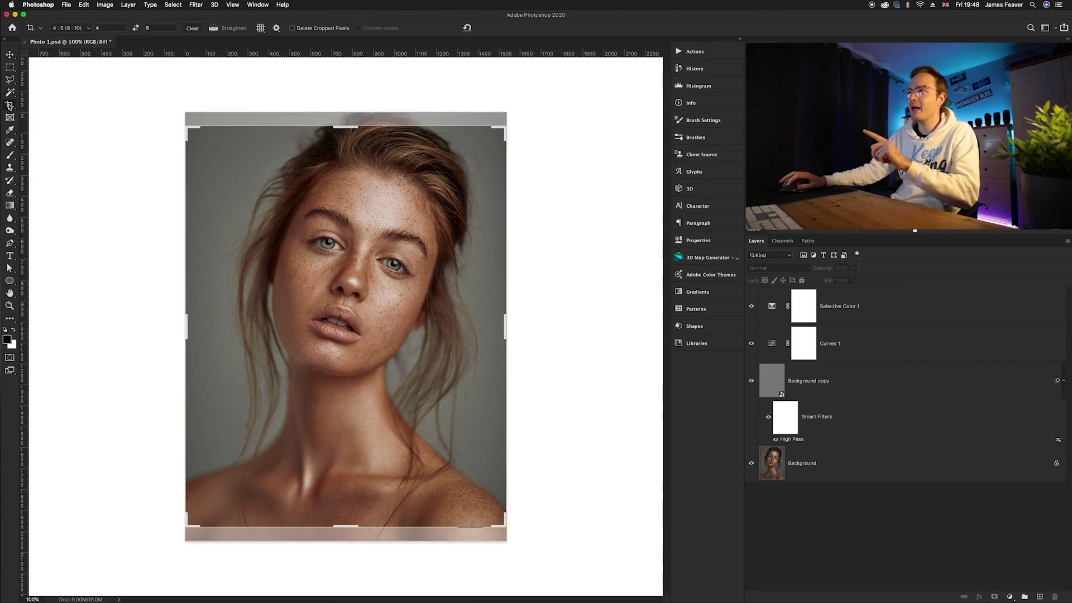
{"action": "left_click", "coordinate": [63, 29]}
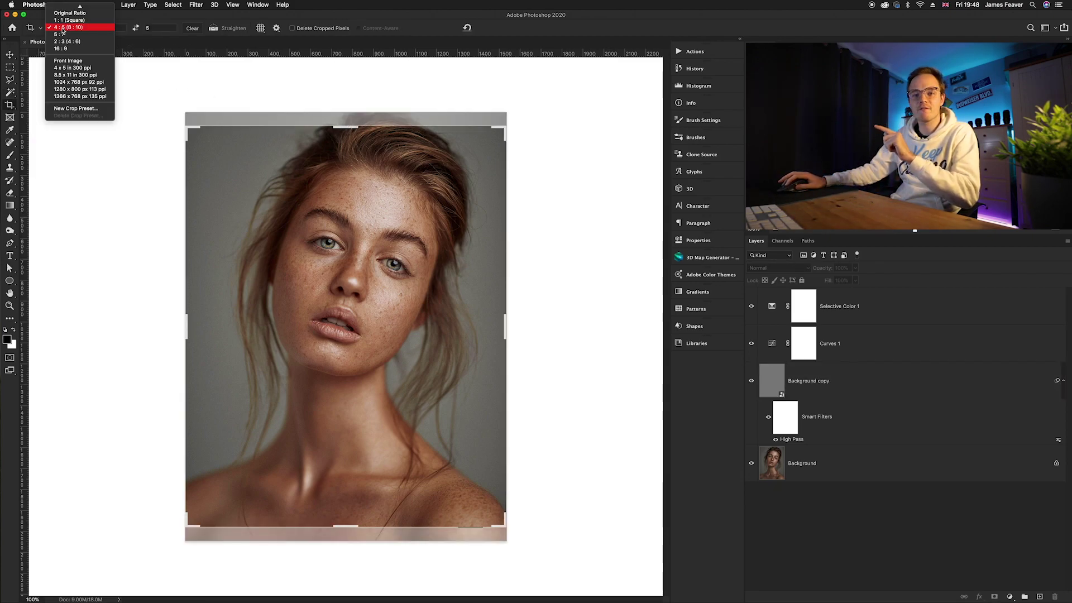
{"action": "left_click", "coordinate": [63, 27]}
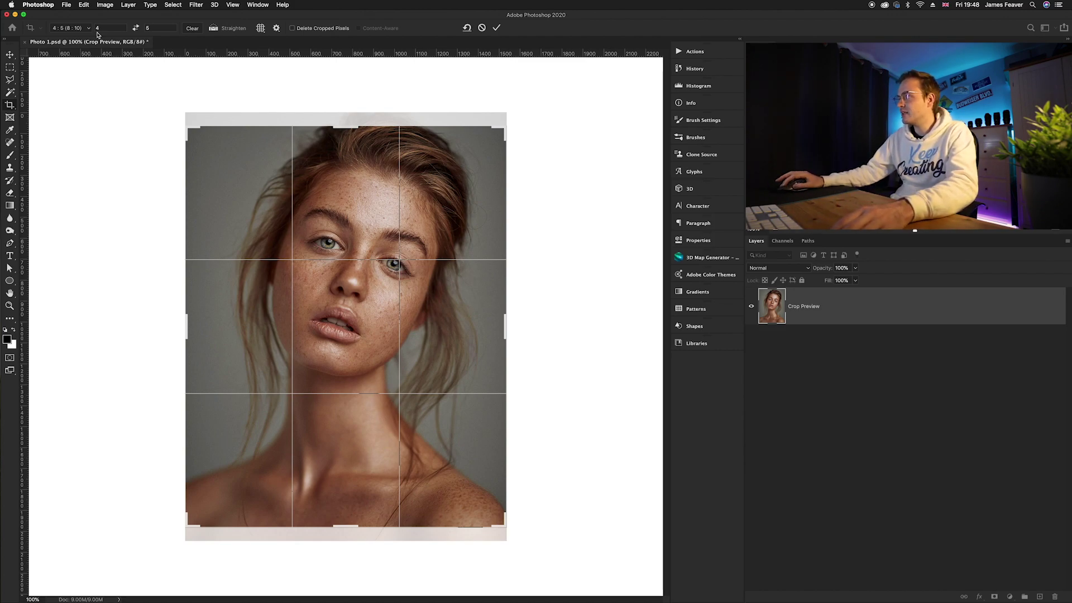
{"action": "left_click_drag", "start_coordinate": [381, 273], "coordinate": [390, 288]}
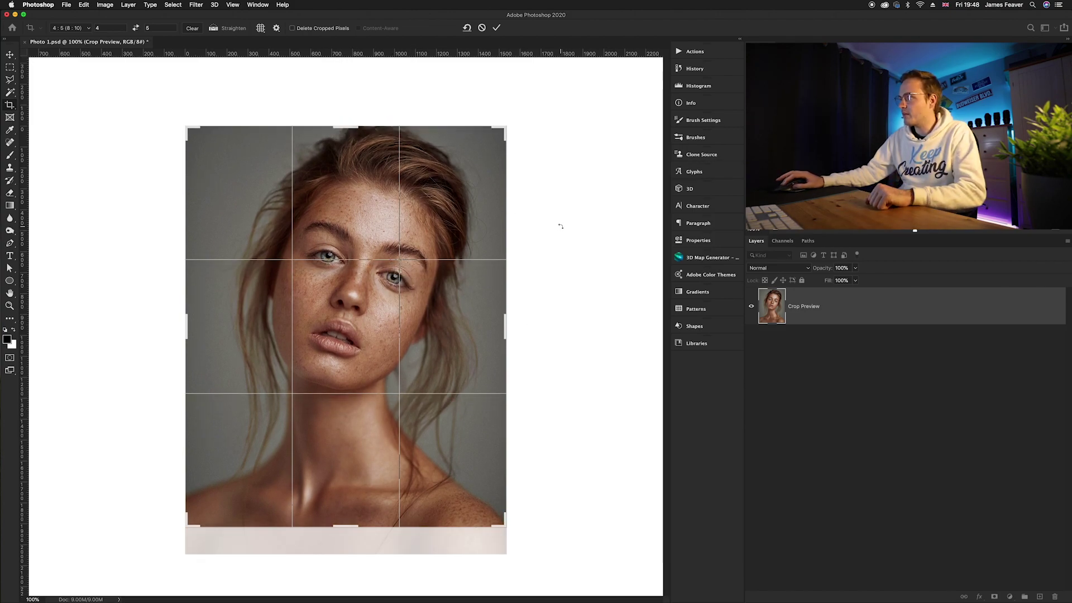
{"action": "left_click", "coordinate": [497, 28]}
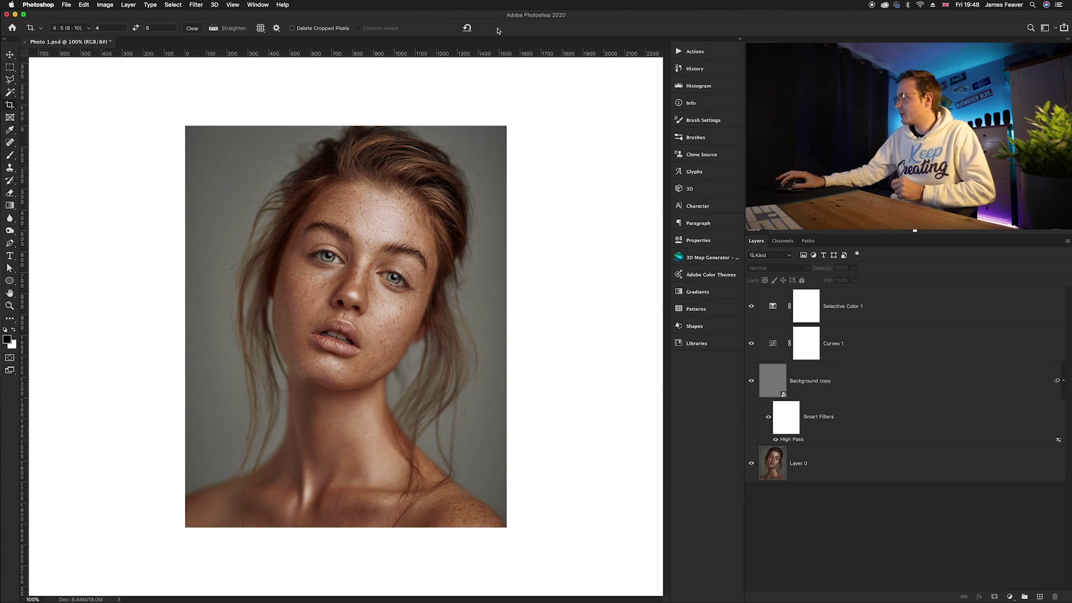
Resize Layer 0's image to 1080 × 1350 px at 72 pixels/inch
{"action": "left_click", "coordinate": [766, 454]}
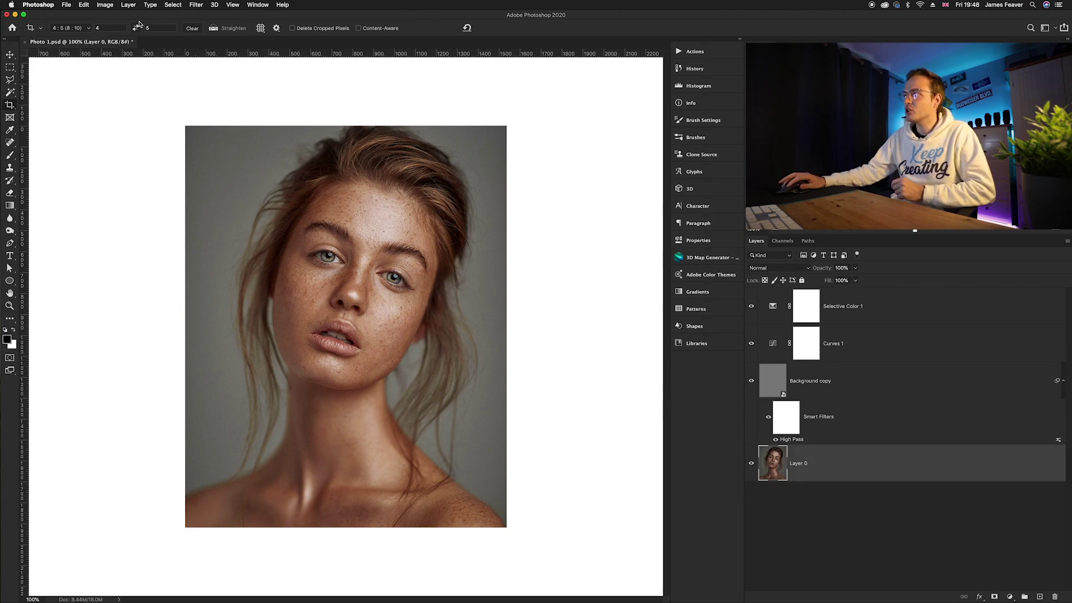
{"action": "left_click", "coordinate": [106, 5]}
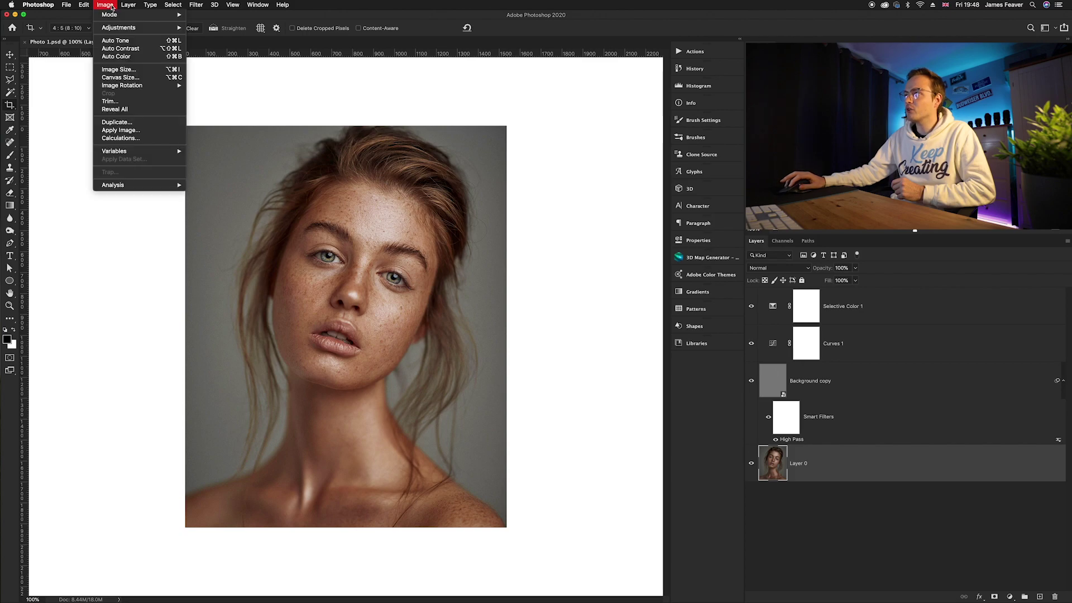
{"action": "left_click", "coordinate": [117, 69]}
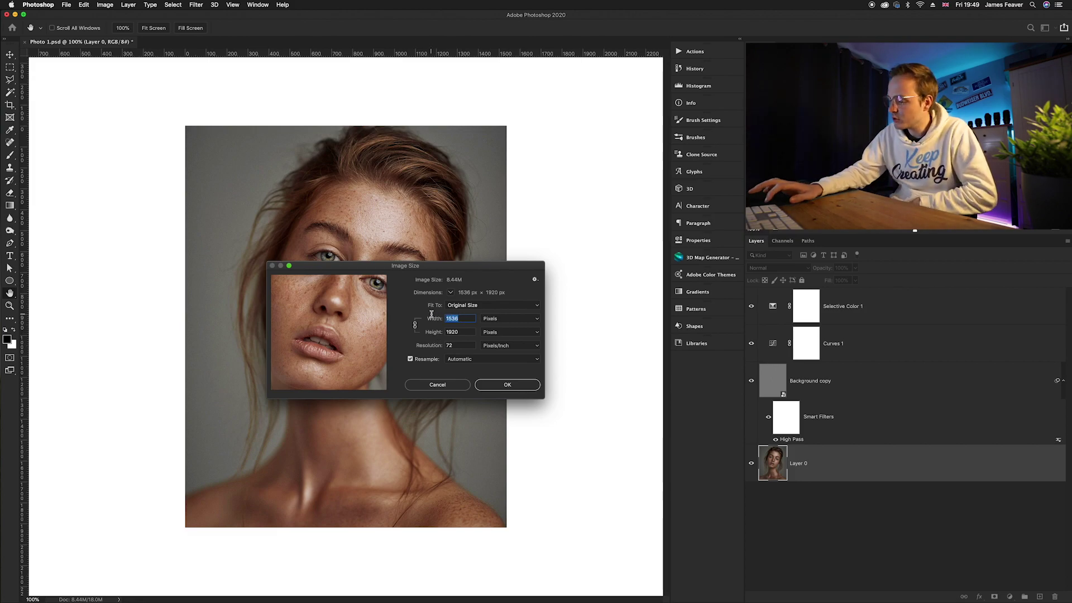
{"action": "type", "text": "1920"}
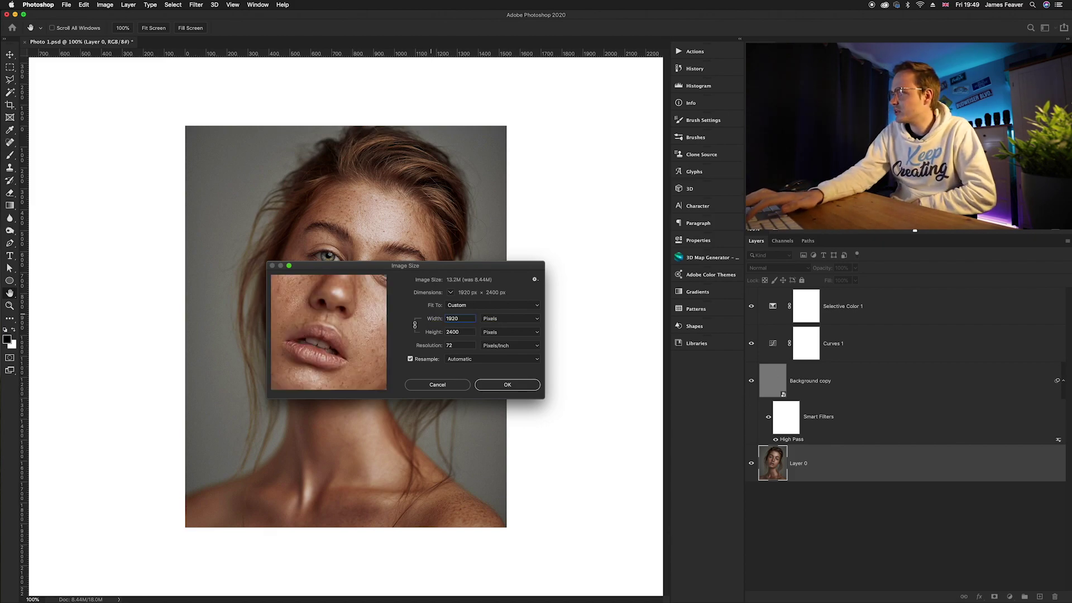
{"action": "key", "text": "BackSpace"}
{"action": "key", "text": "BackSpace"}
{"action": "key", "text": "BackSpace"}
{"action": "key", "text": "BackSpace"}
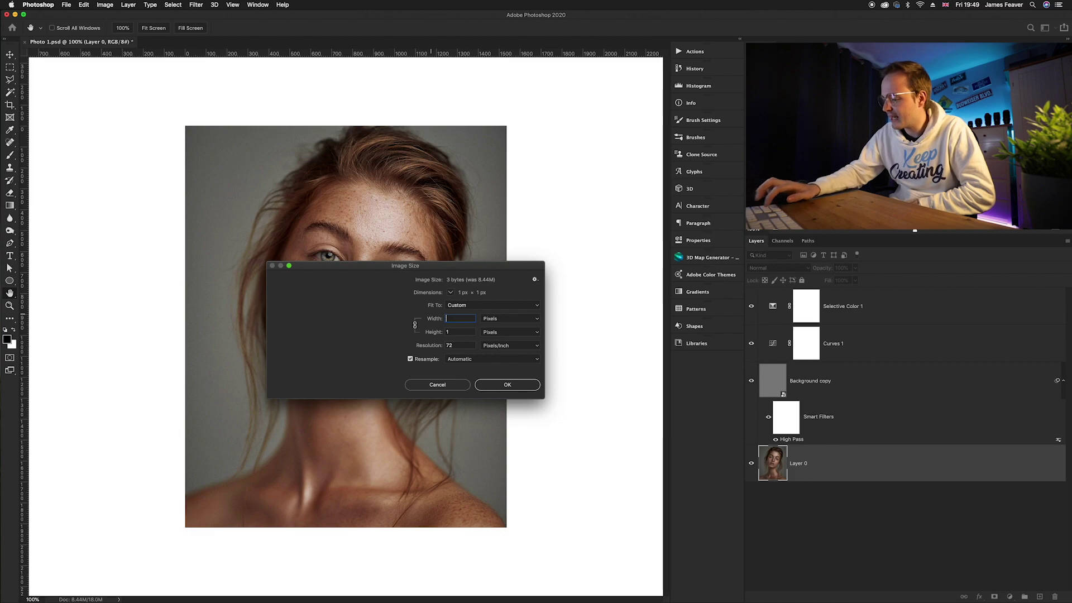
{"action": "type", "text": "10"}
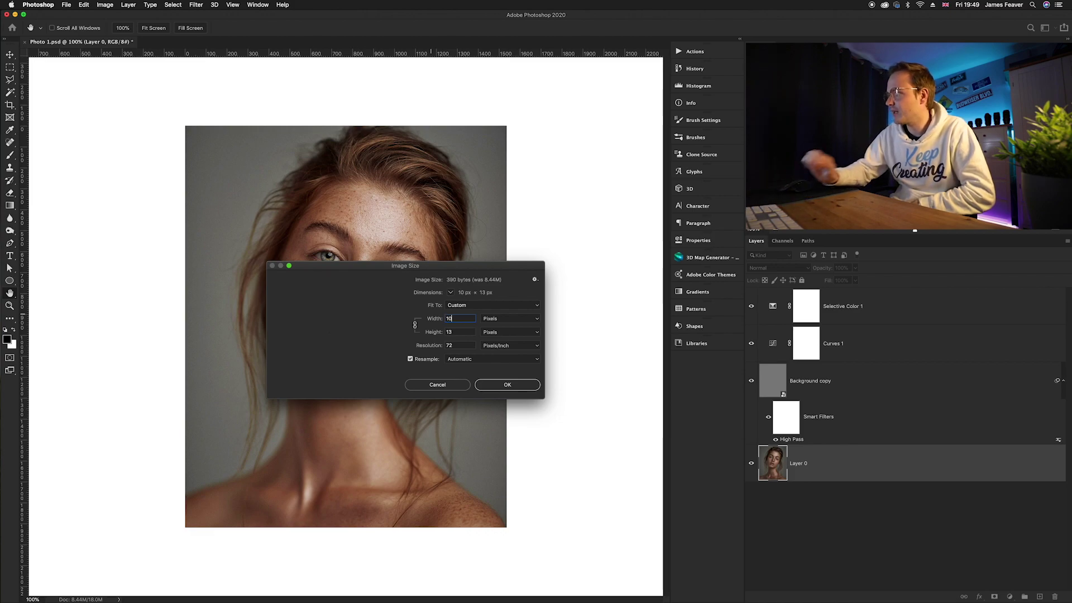
{"action": "type", "text": "80"}
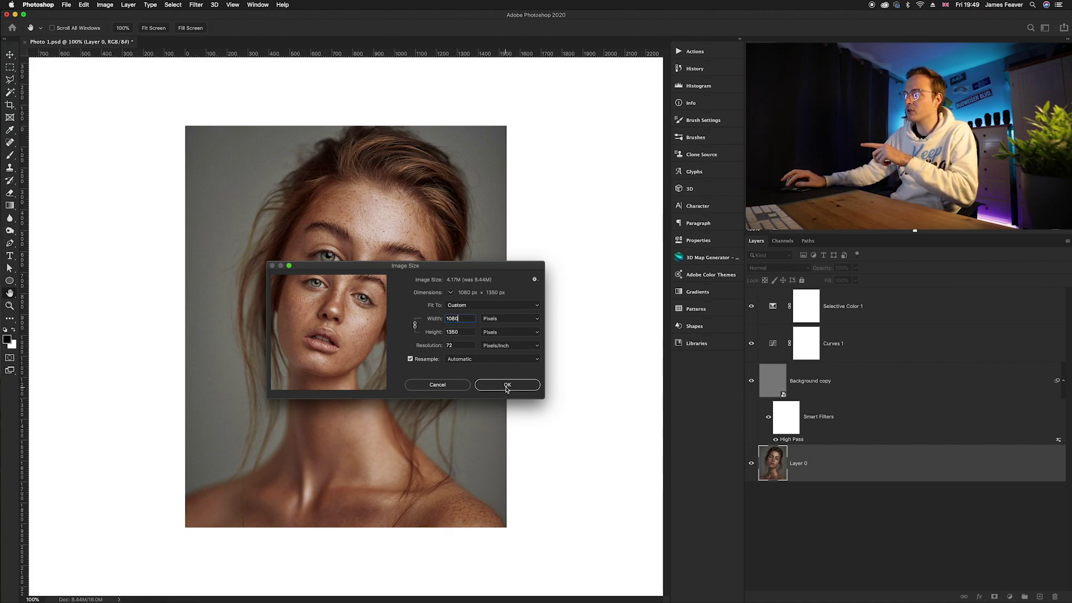
{"action": "double_click", "coordinate": [453, 346]}
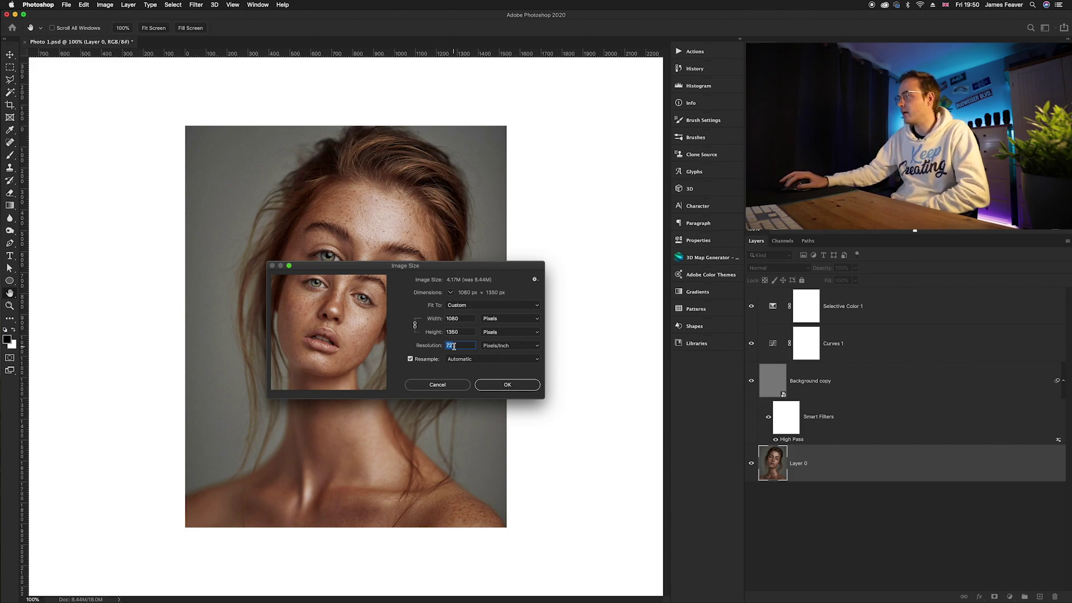
{"action": "left_click", "coordinate": [507, 384]}
Save the portrait as Photo 1.jpg in JPEG format at quality 12
{"action": "key", "text": "c"}
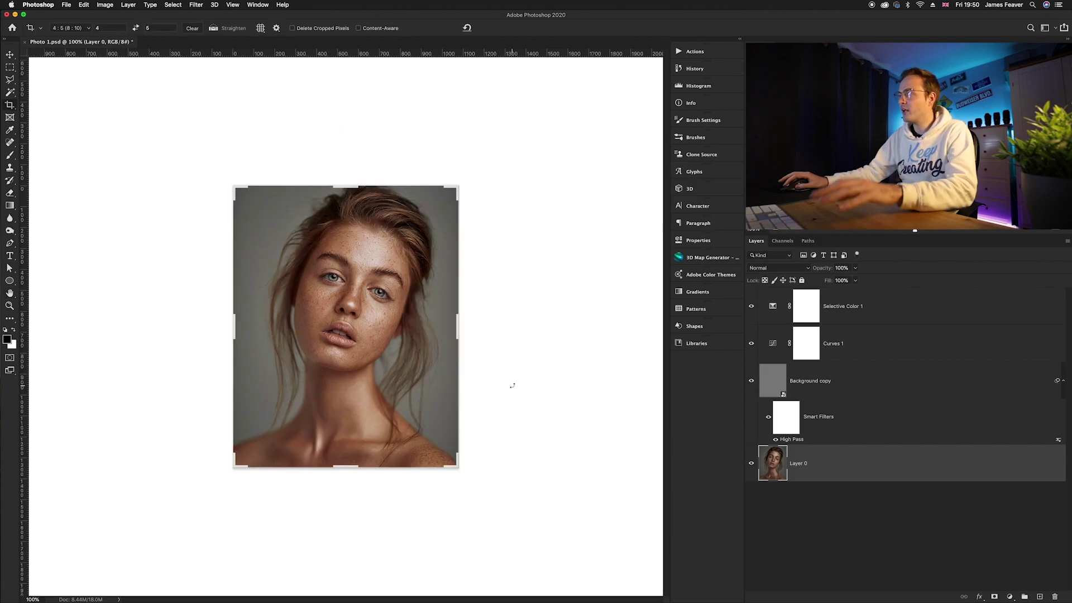
{"action": "key", "text": "v"}
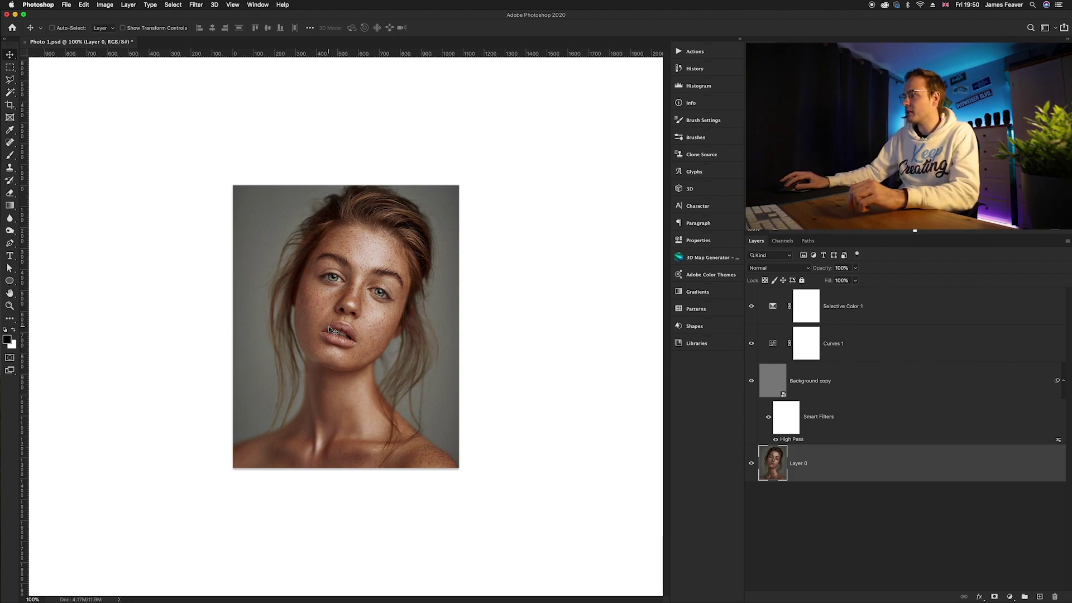
{"action": "key", "text": "super+shift+s"}
{"action": "left_click", "coordinate": [560, 418]}
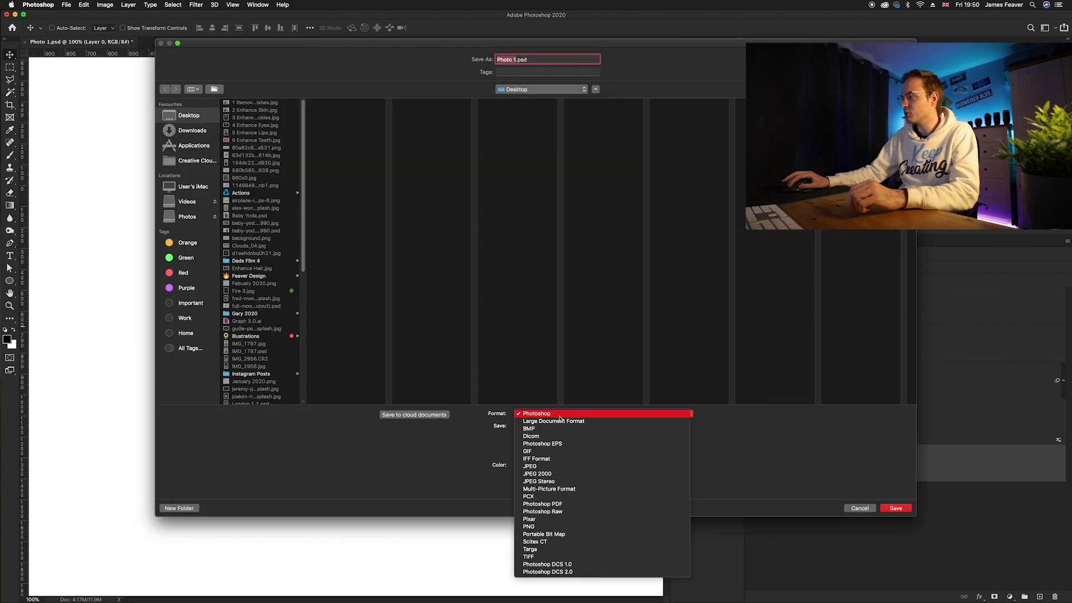
{"action": "left_click", "coordinate": [530, 467]}
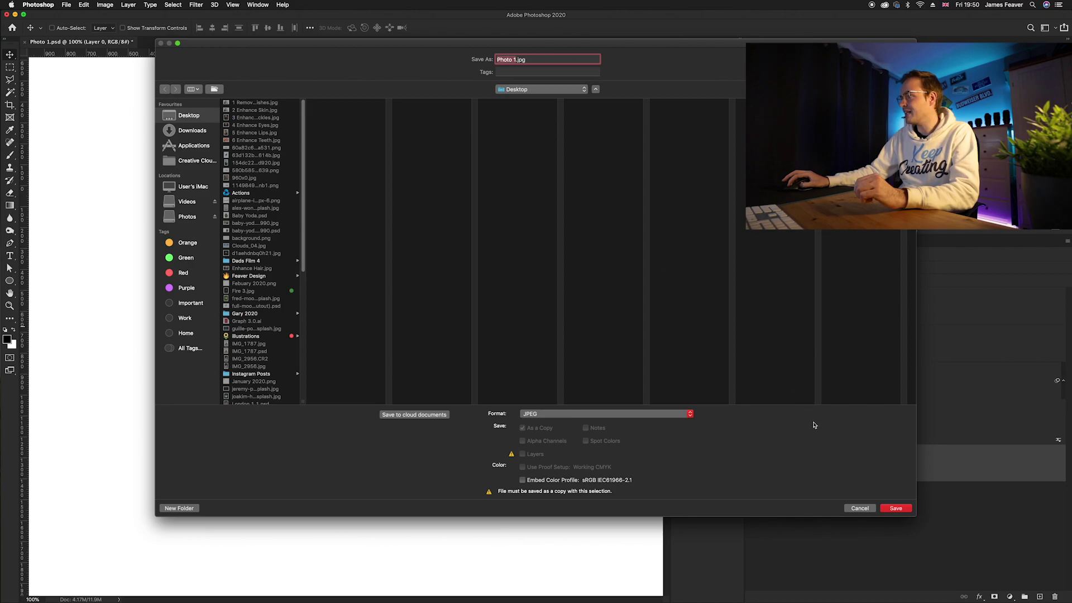
{"action": "left_click", "coordinate": [893, 508]}
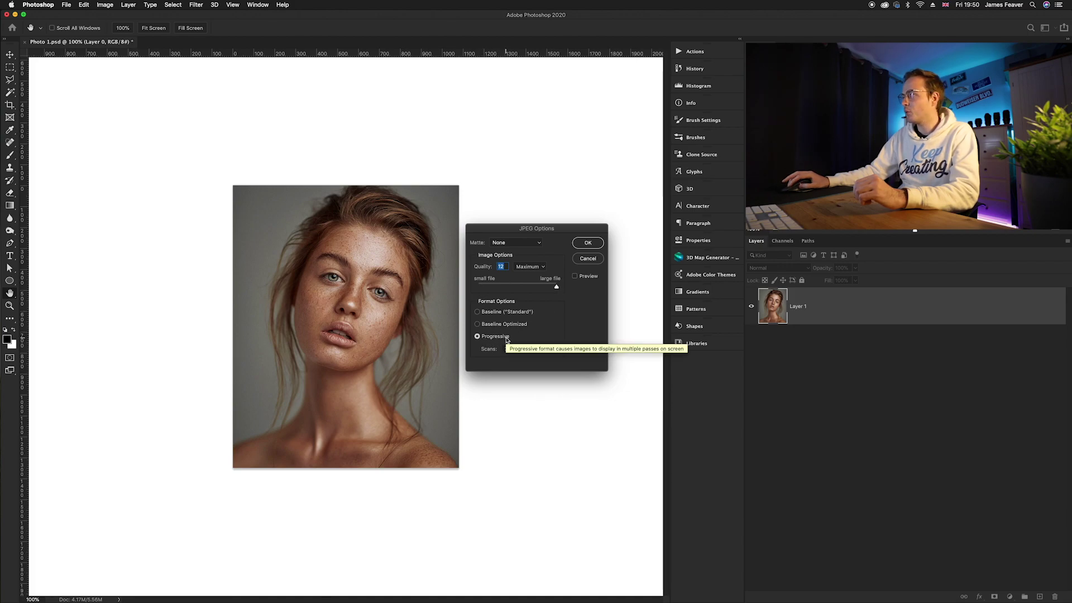
{"action": "left_click", "coordinate": [588, 243]}
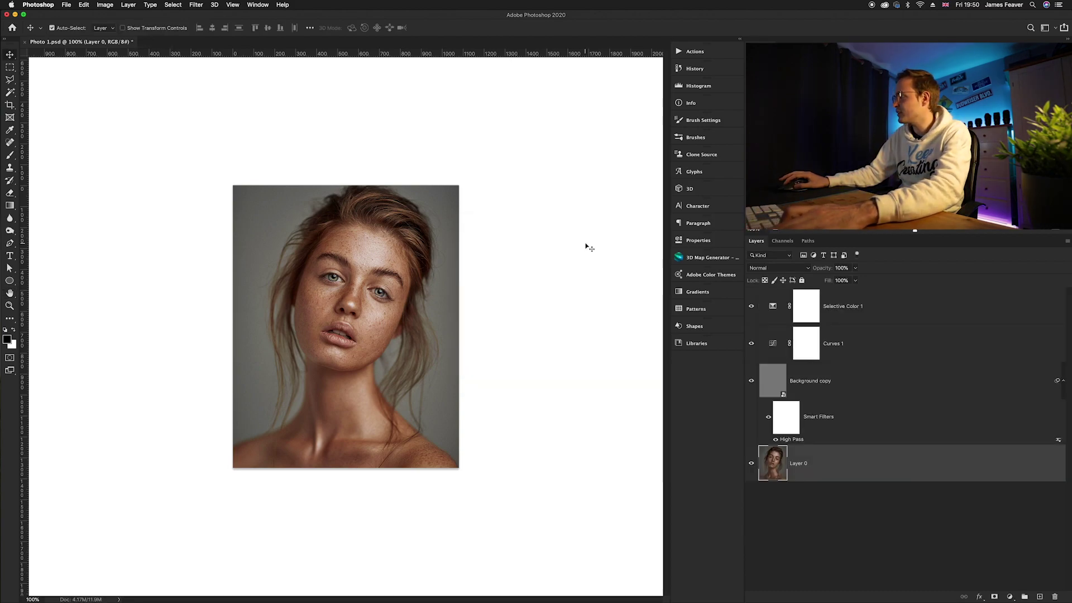
Preview the saved Photo 1.jpg from the desktop with Quick Look
{"action": "key", "text": "F11"}
{"action": "left_click", "coordinate": [1035, 234]}
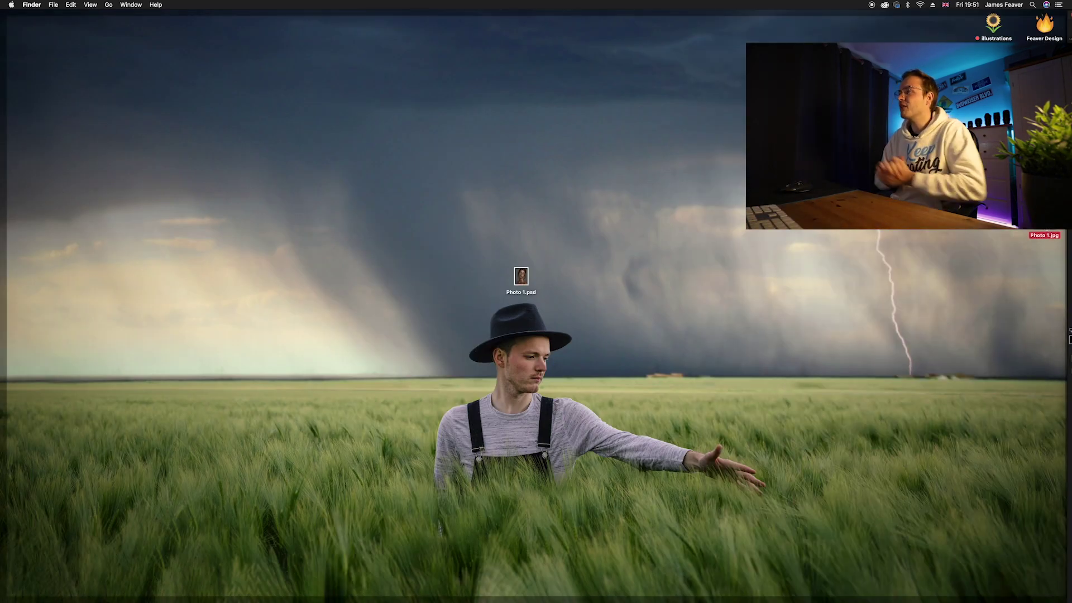
{"action": "key", "text": "space"}
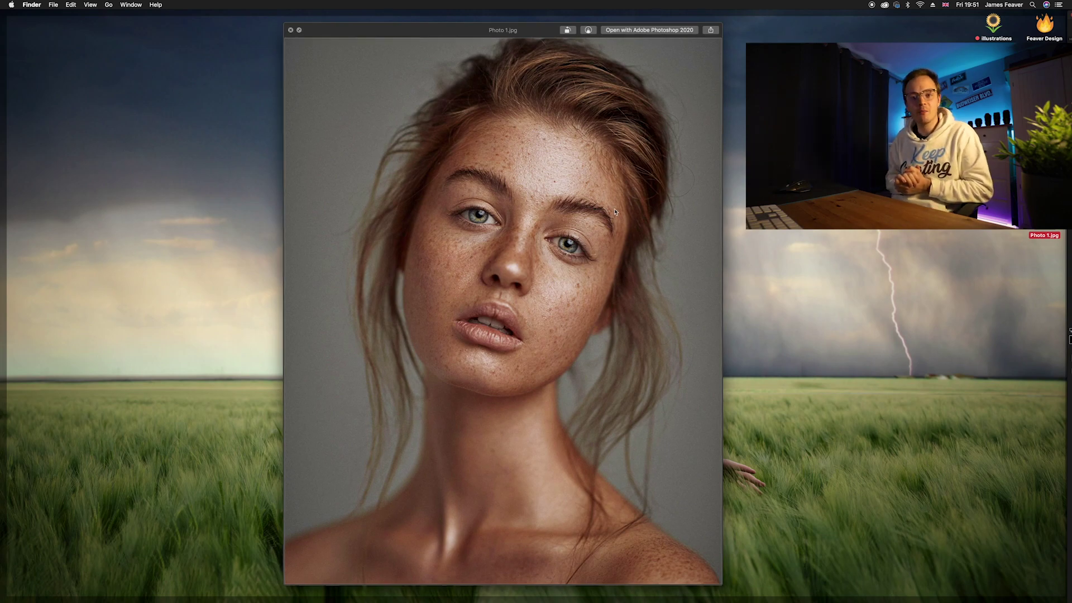